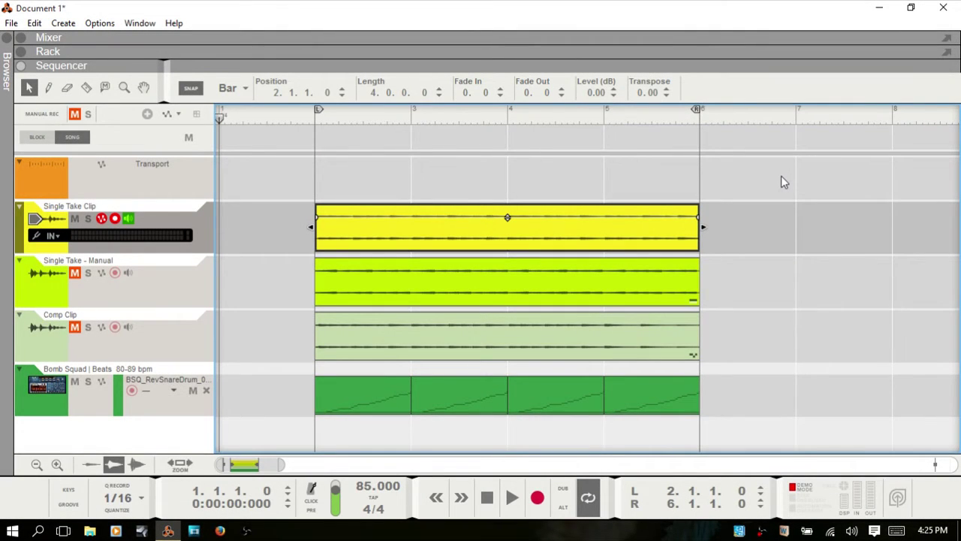
Open the clip on the Single Take Clip track inline, view it in Comp Edit, and return to the arrangement
{"action": "left_click", "coordinate": [783, 178]}
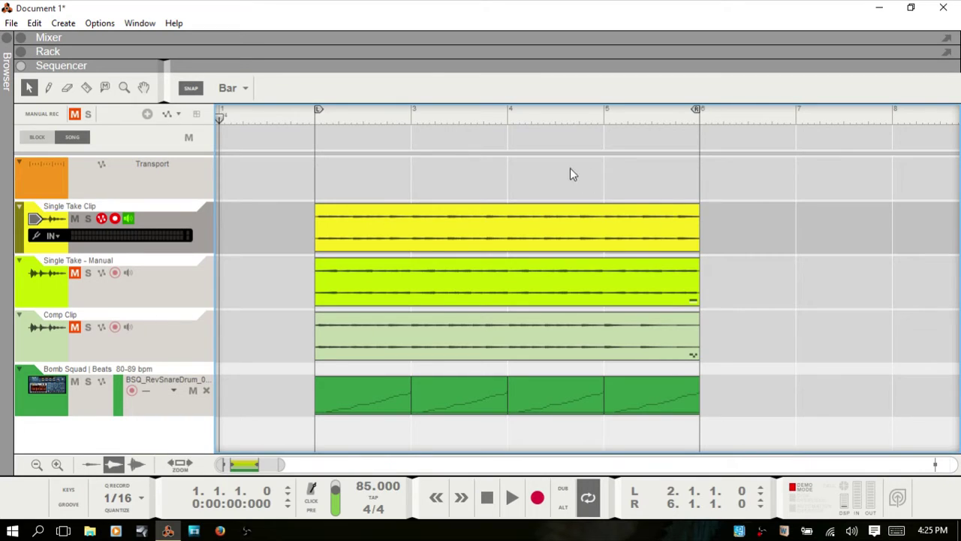
{"action": "left_click", "coordinate": [649, 237]}
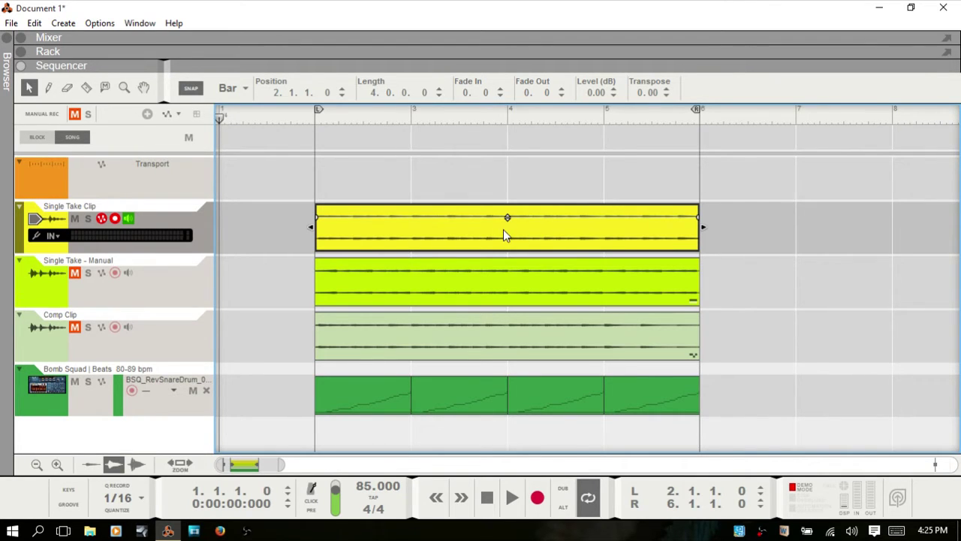
{"action": "double_click", "coordinate": [504, 231]}
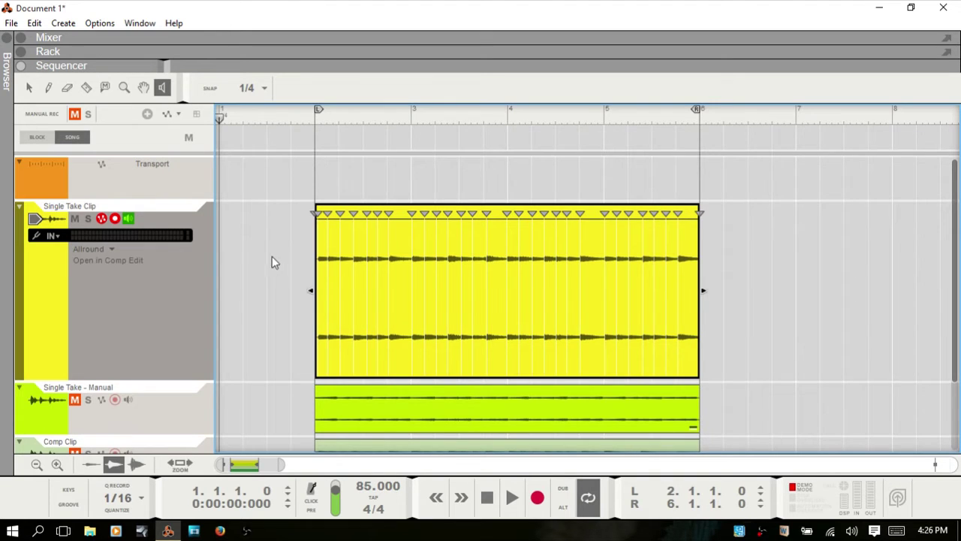
{"action": "left_click", "coordinate": [101, 259]}
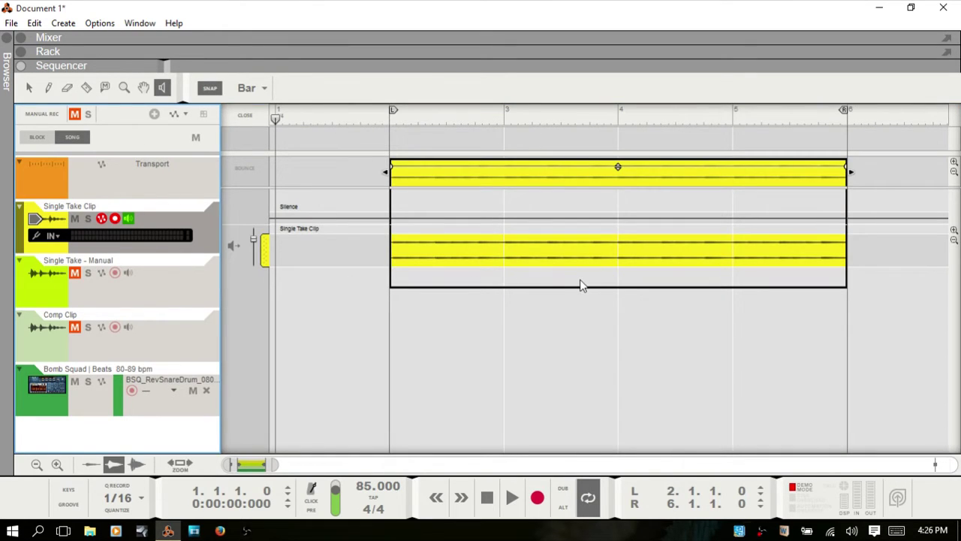
{"action": "double_click", "coordinate": [667, 274]}
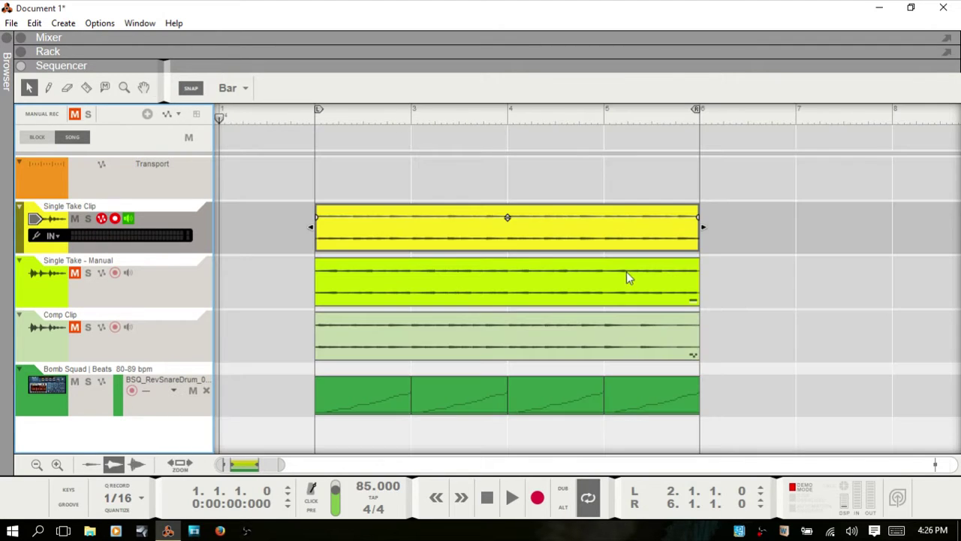
Open the clip on the Single Take - Manual track in Comp Edit
{"action": "left_click", "coordinate": [505, 280]}
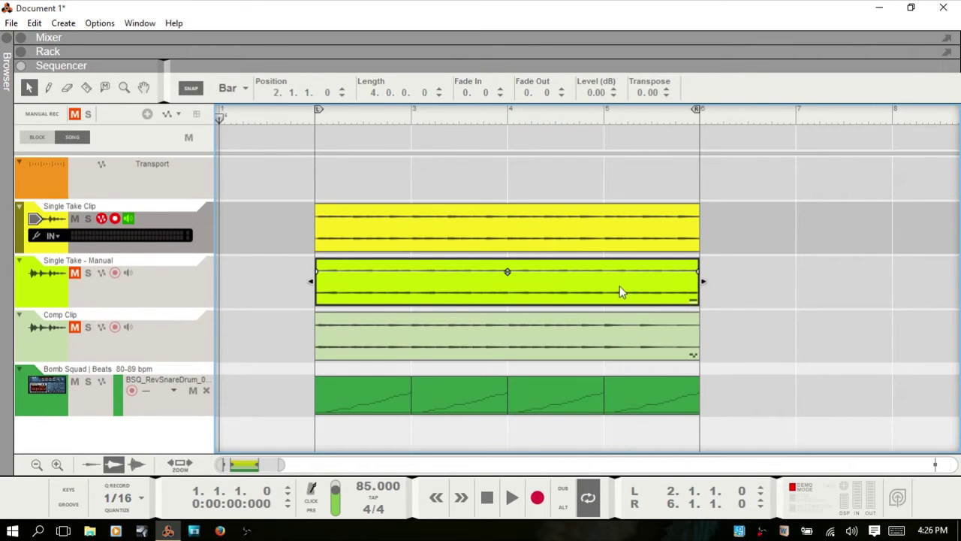
{"action": "double_click", "coordinate": [512, 284]}
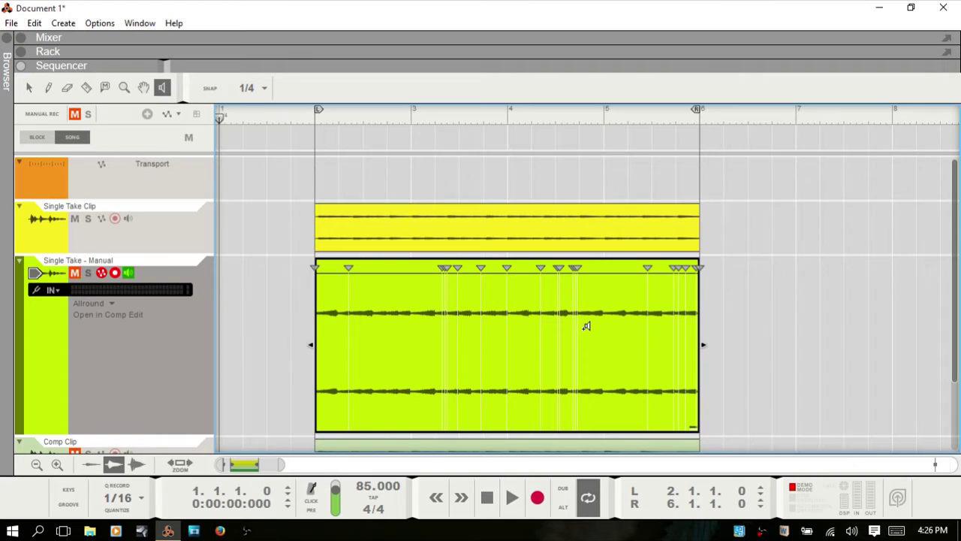
{"action": "left_click", "coordinate": [97, 316]}
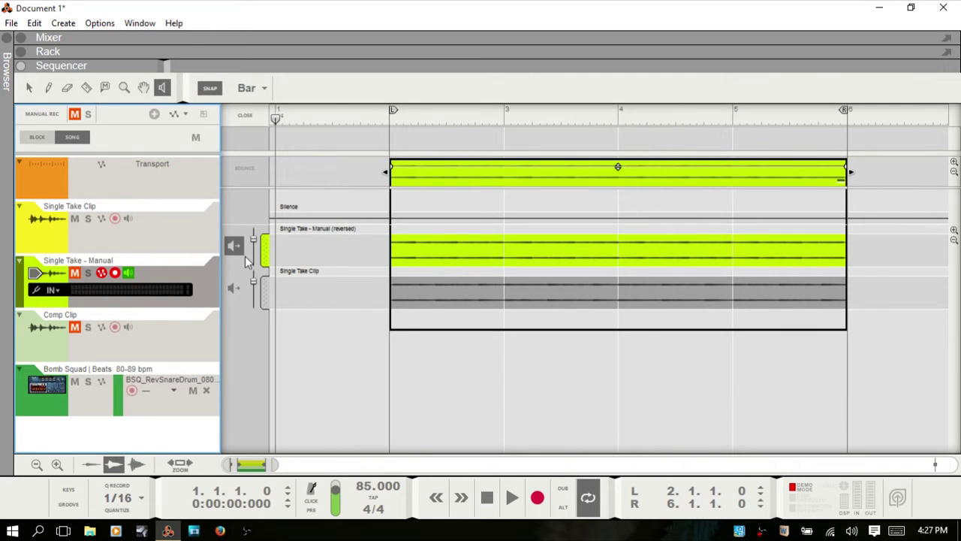
Switch Single Take Mode off and back on for the reversed row using the Selection tool, and close the clip
{"action": "key", "text": "q"}
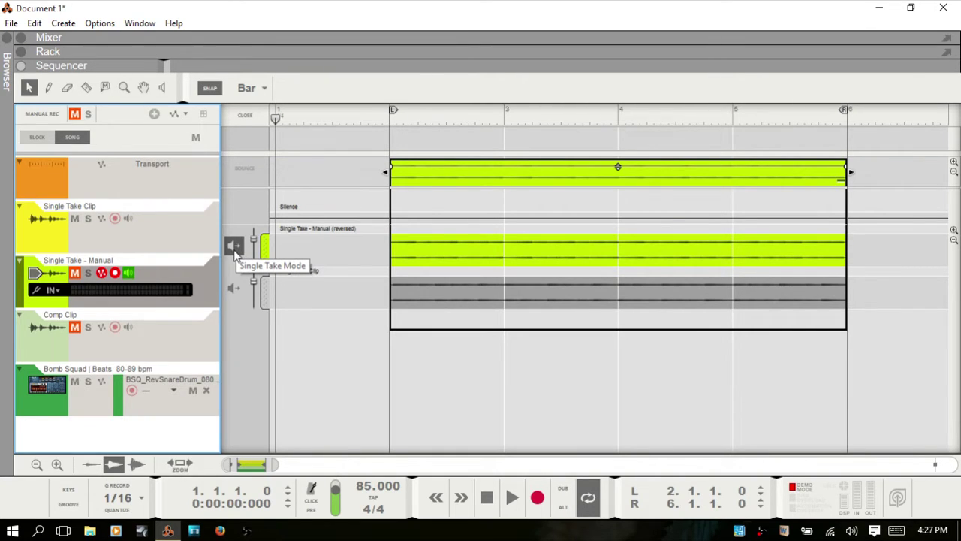
{"action": "left_click", "coordinate": [235, 254]}
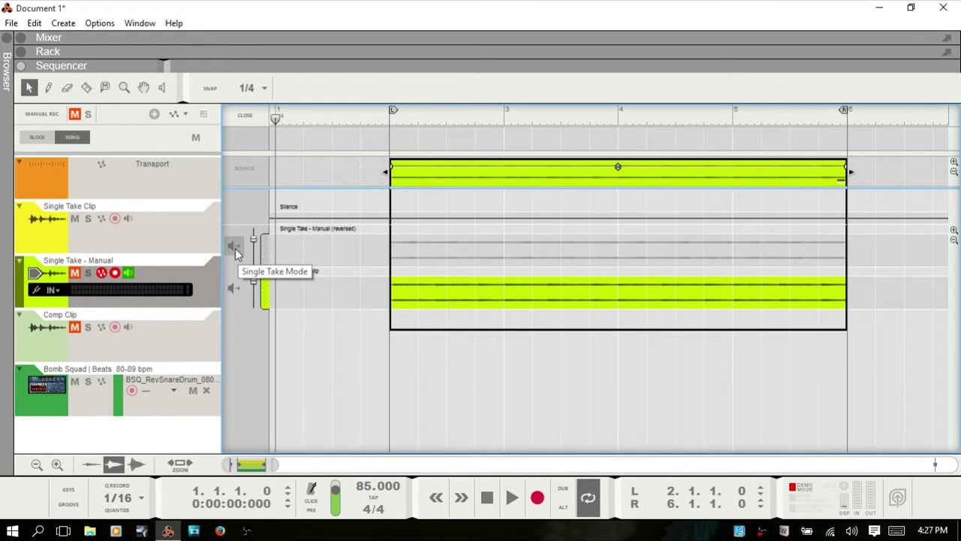
{"action": "left_click", "coordinate": [236, 248]}
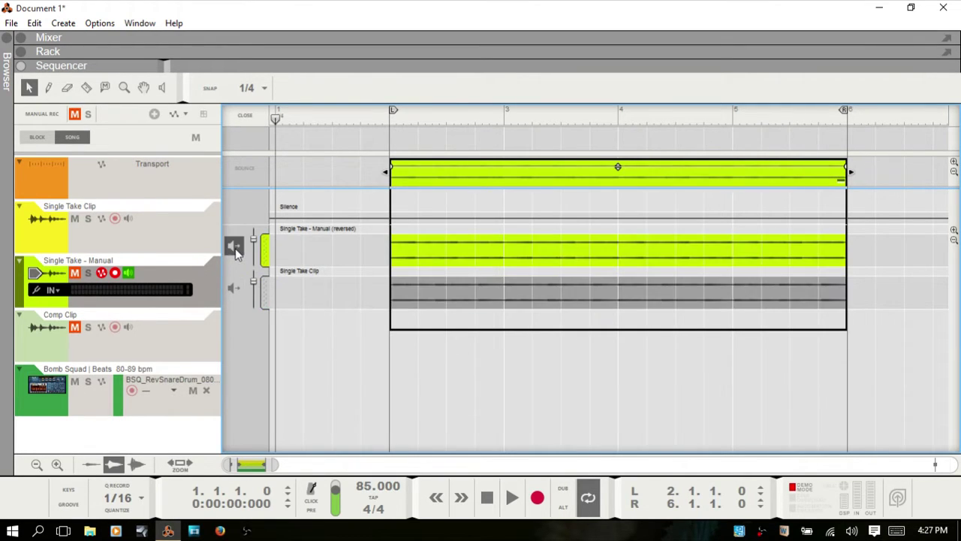
{"action": "double_click", "coordinate": [324, 247]}
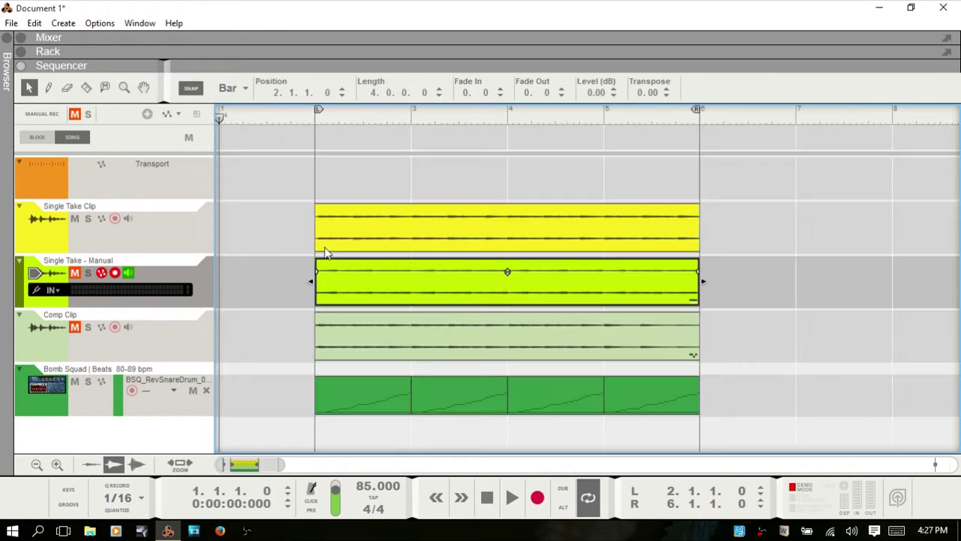
Open the clip on the Comp Clip track to view its comp rows, and close it again
{"action": "left_click", "coordinate": [594, 342]}
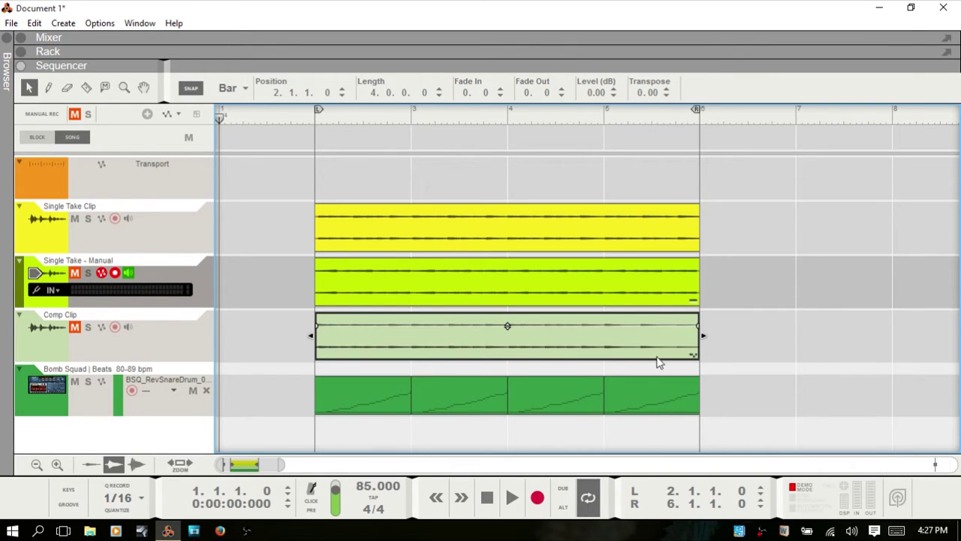
{"action": "double_click", "coordinate": [509, 345]}
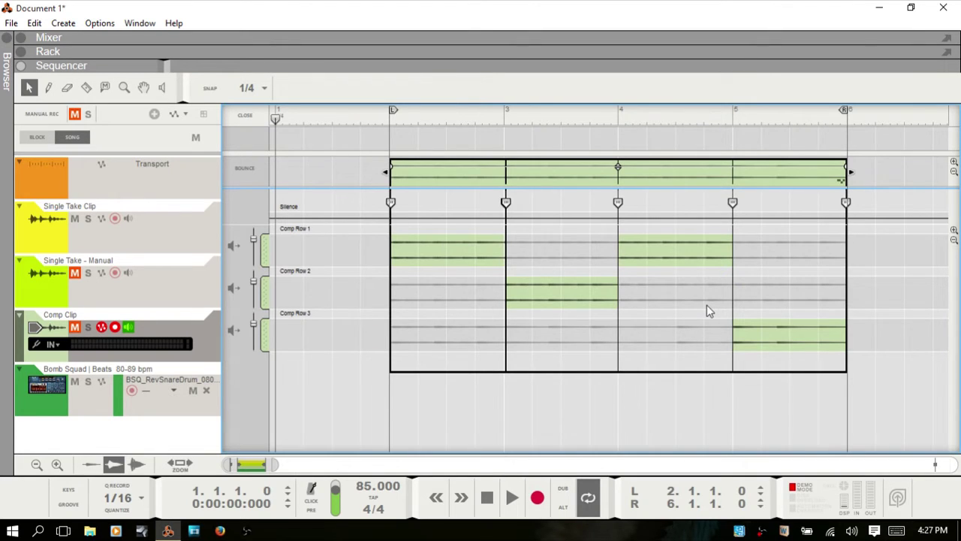
{"action": "key", "text": "Escape"}
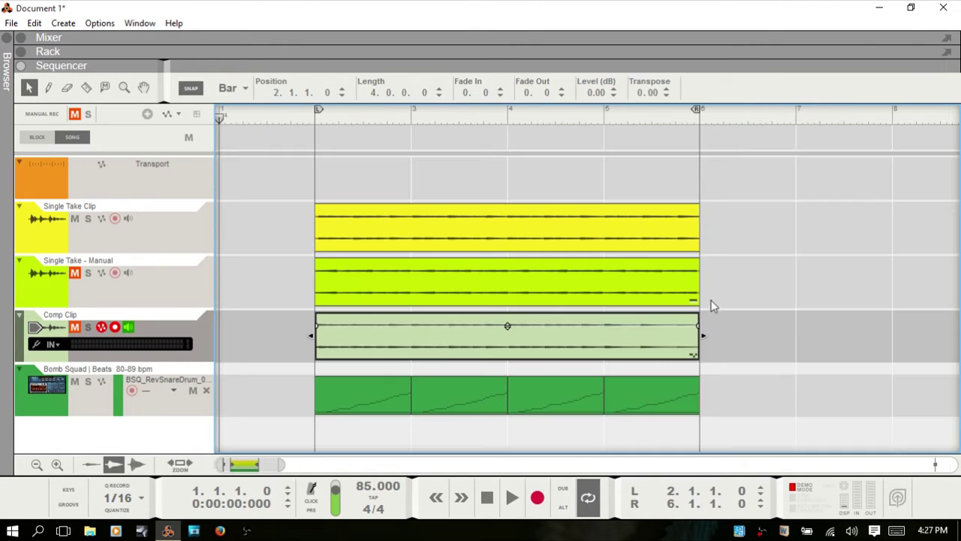
Try to open the Single Take - Manual clip again for comparison, and return to the arrangement
{"action": "left_click", "coordinate": [590, 283]}
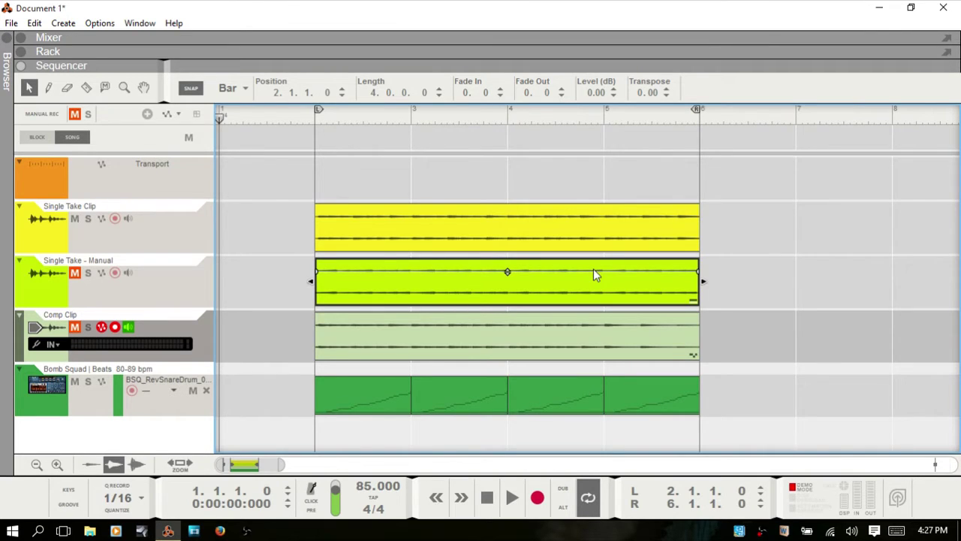
{"action": "double_click", "coordinate": [593, 272]}
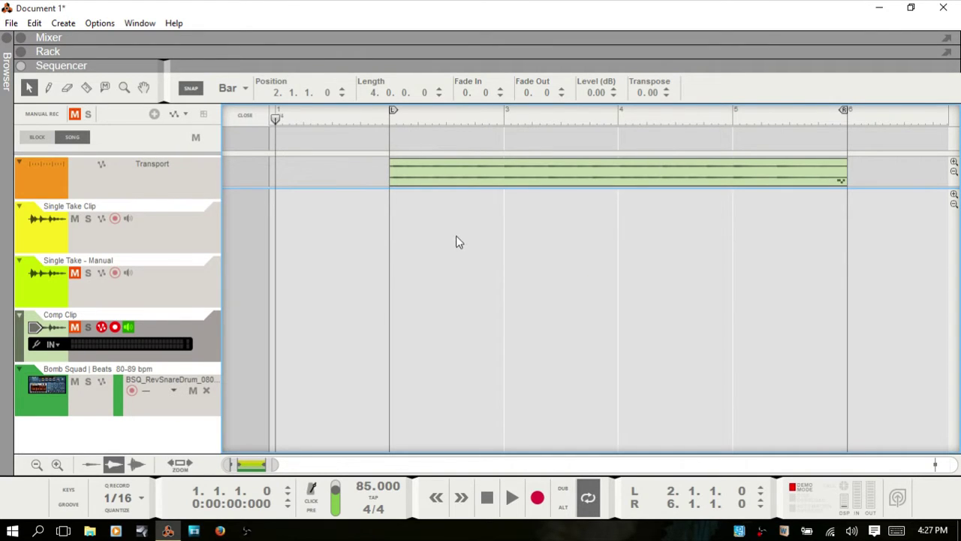
{"action": "double_click", "coordinate": [350, 223]}
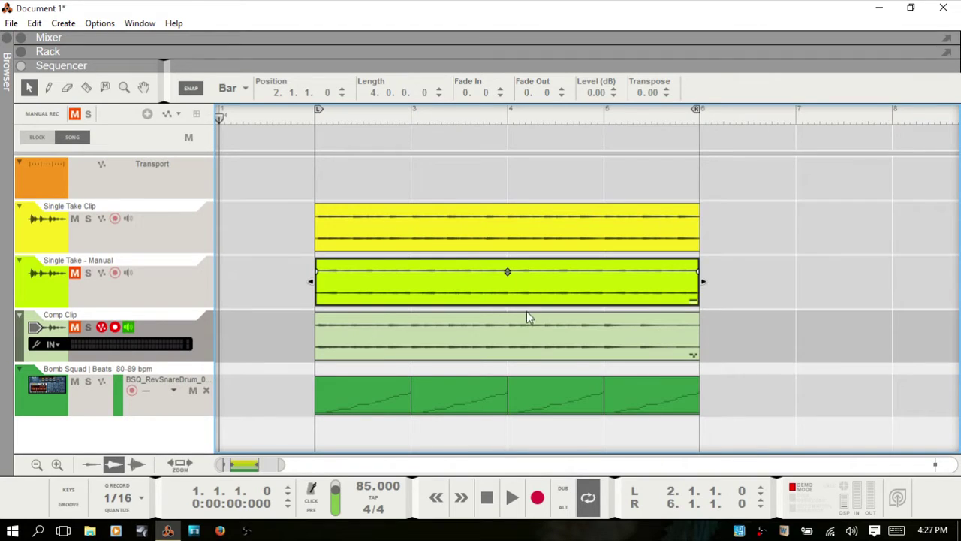
Reopen the clip on the Comp Clip track twice to examine its comp segments, closing it each time
{"action": "left_click", "coordinate": [526, 333]}
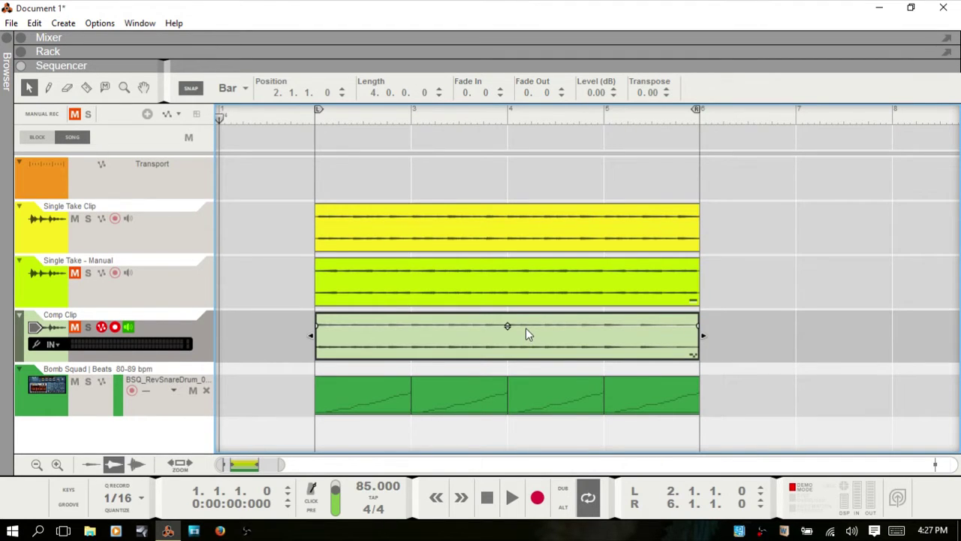
{"action": "double_click", "coordinate": [525, 331]}
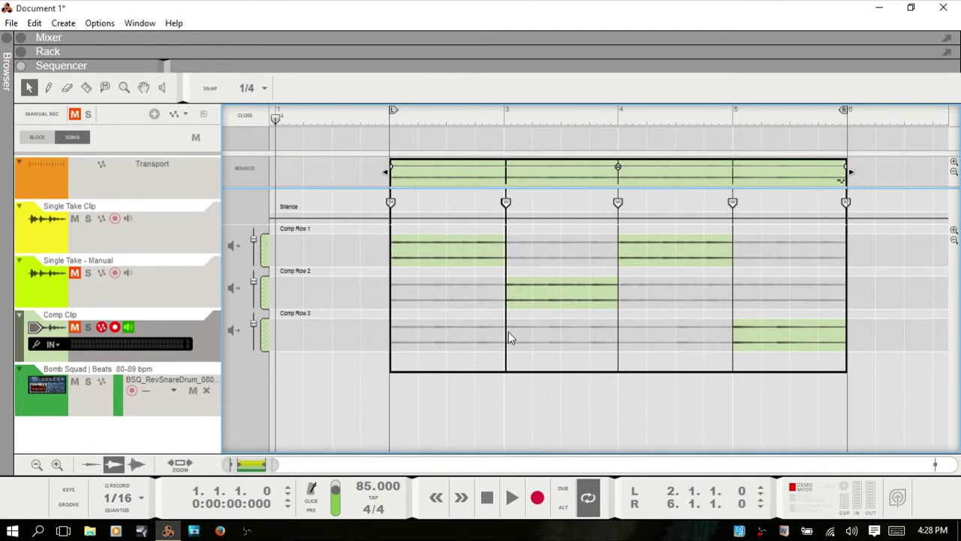
{"action": "key", "text": "Escape"}
{"action": "left_click", "coordinate": [753, 331]}
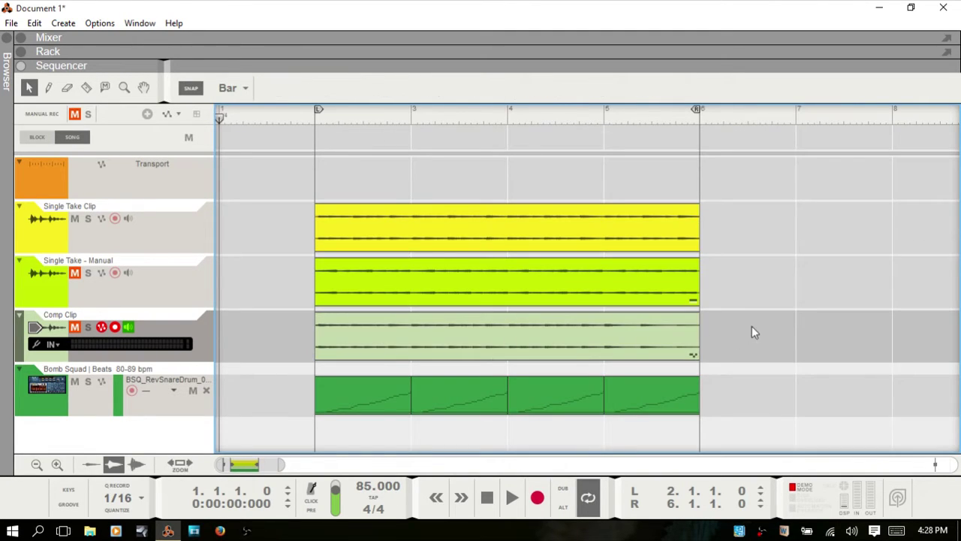
{"action": "left_click", "coordinate": [631, 337]}
{"action": "double_click", "coordinate": [632, 336]}
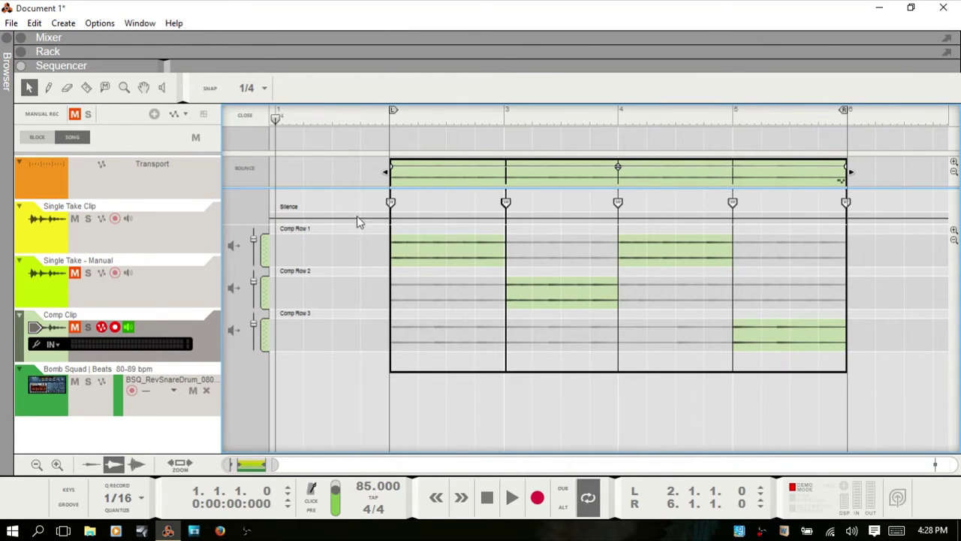
{"action": "key", "text": "Escape"}
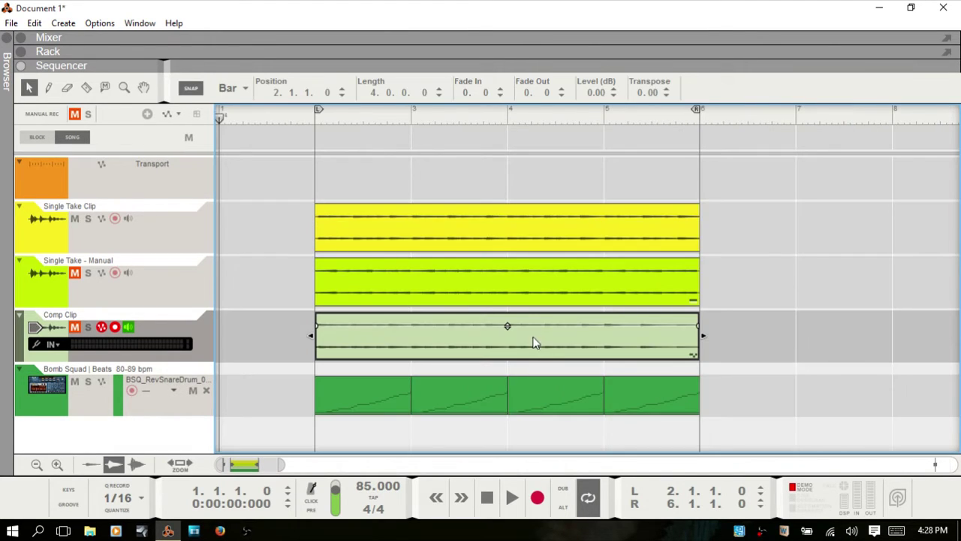
Open the clip on the Comp Clip track and switch Single Take Mode on and off again for Comp Row 1
{"action": "double_click", "coordinate": [489, 339]}
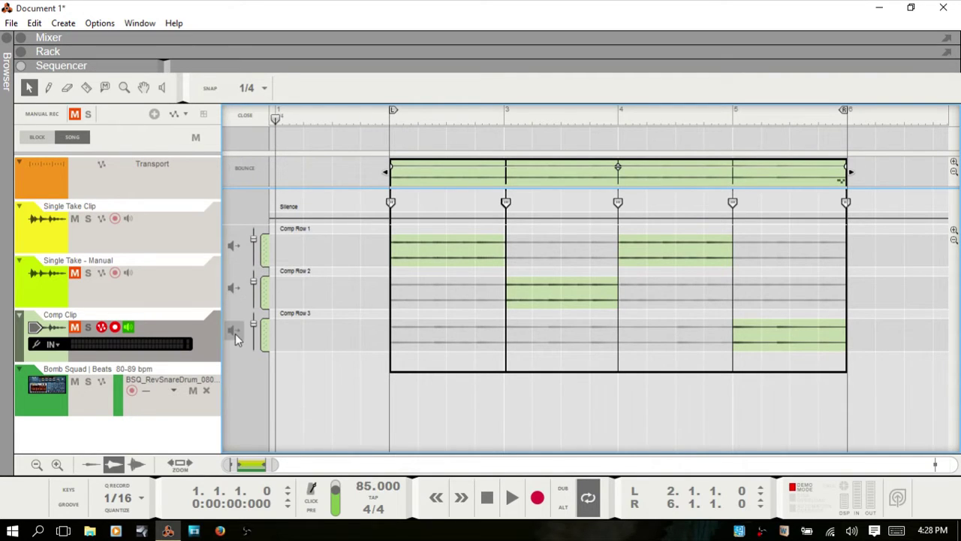
{"action": "left_click", "coordinate": [235, 247]}
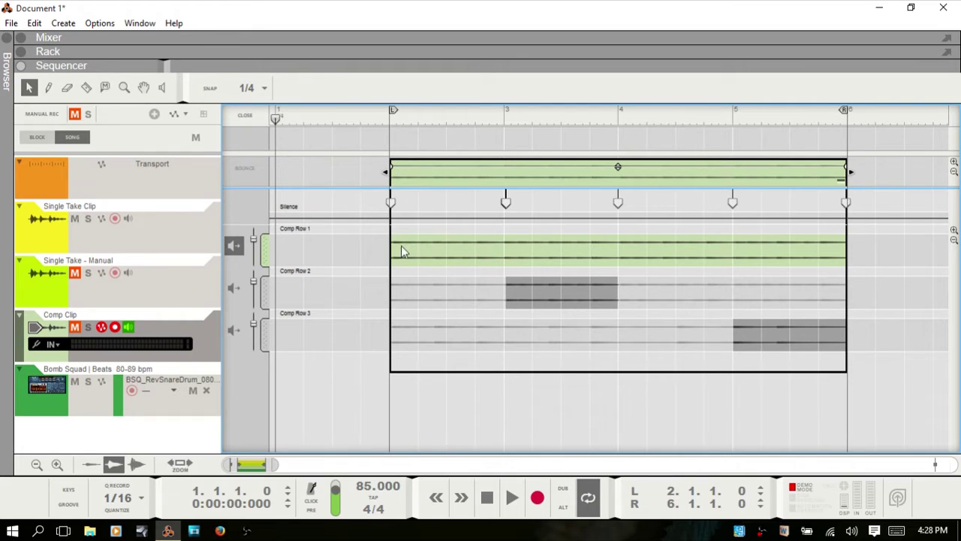
{"action": "left_click", "coordinate": [235, 247]}
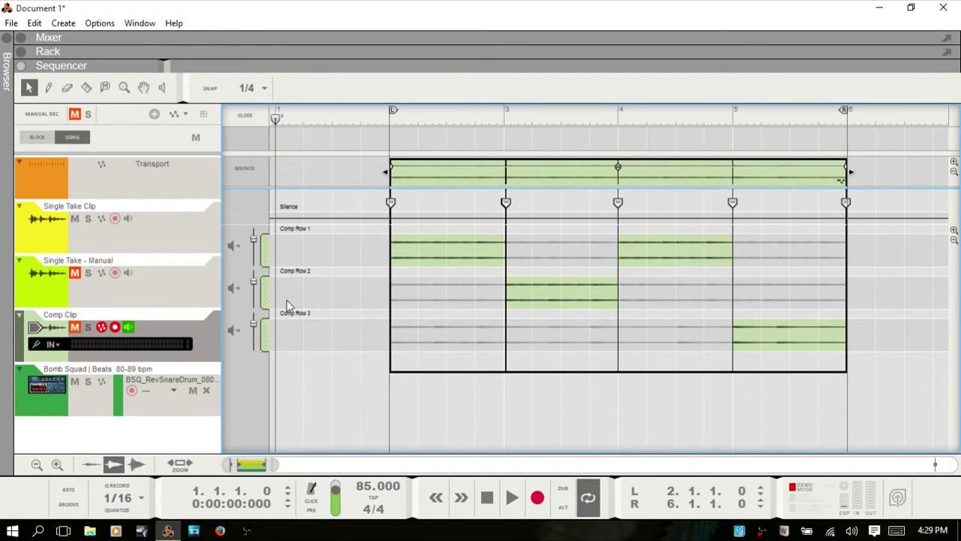
Open the name of Comp Row 1 for editing and keep it, and select Comp Rows 1, 2 and 3 in turn
{"action": "double_click", "coordinate": [299, 233]}
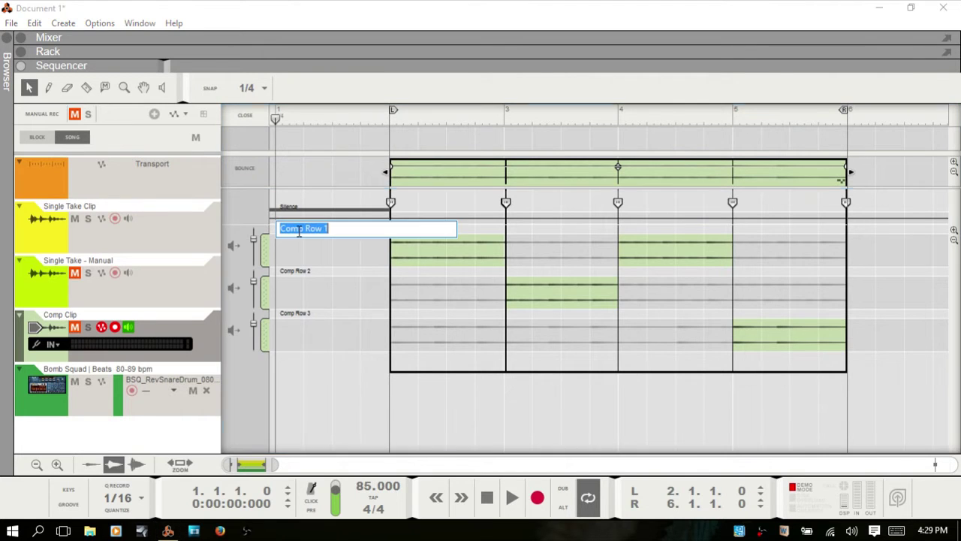
{"action": "key", "text": "Return"}
{"action": "left_click", "coordinate": [331, 259]}
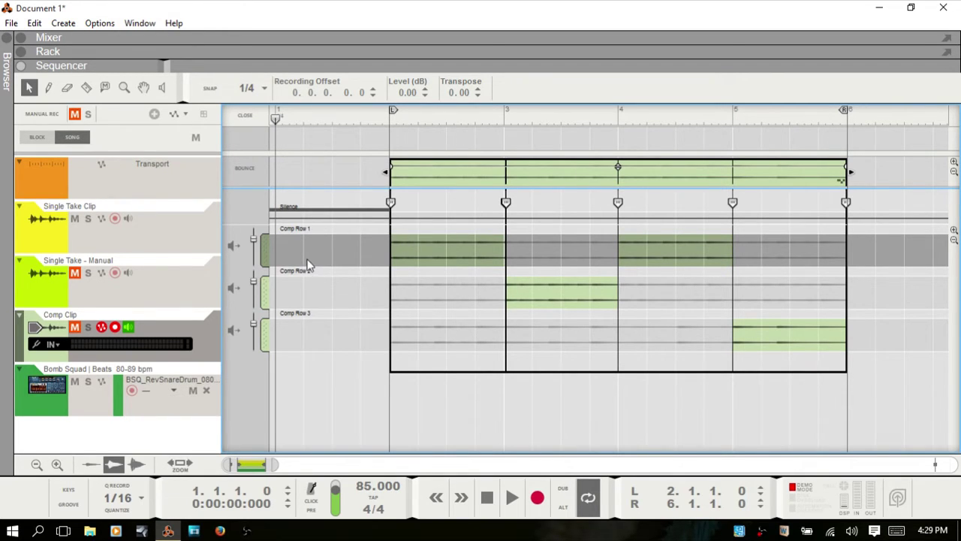
{"action": "left_click", "coordinate": [323, 293]}
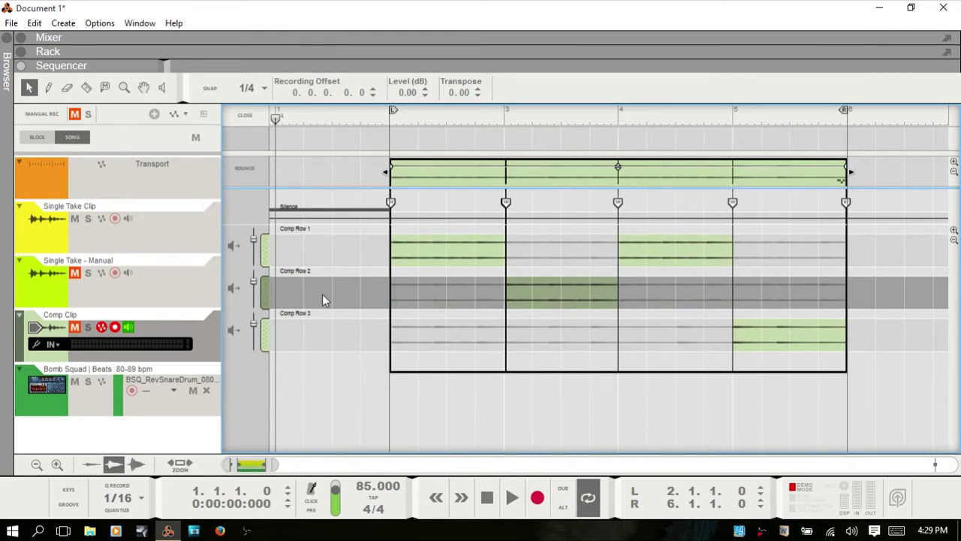
{"action": "left_click", "coordinate": [323, 333]}
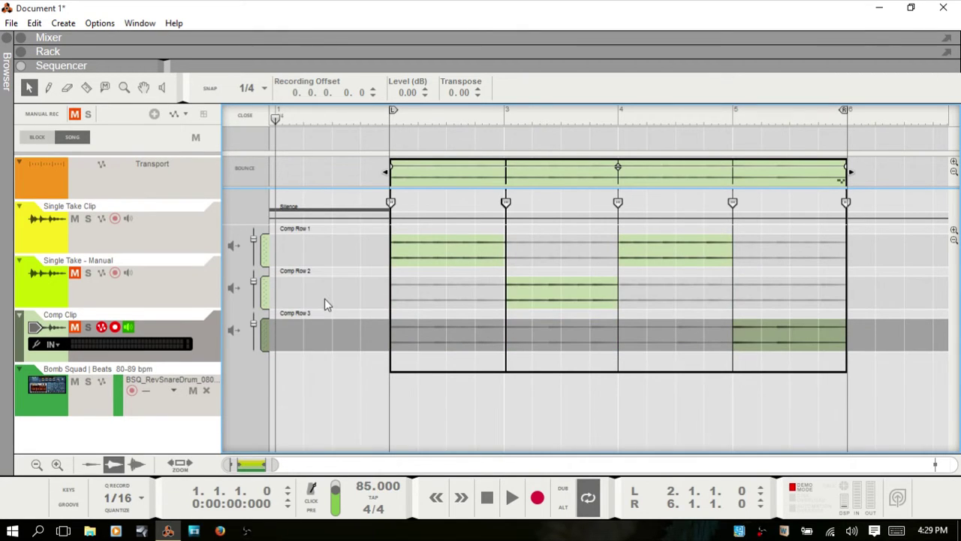
{"action": "left_click", "coordinate": [324, 298]}
{"action": "left_click", "coordinate": [366, 260]}
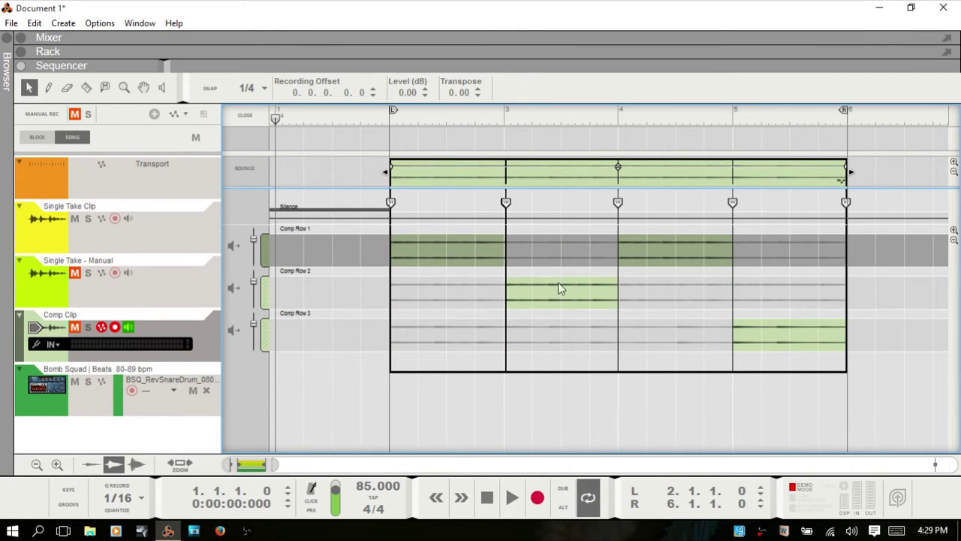
{"action": "left_click", "coordinate": [569, 299]}
{"action": "left_click", "coordinate": [565, 343]}
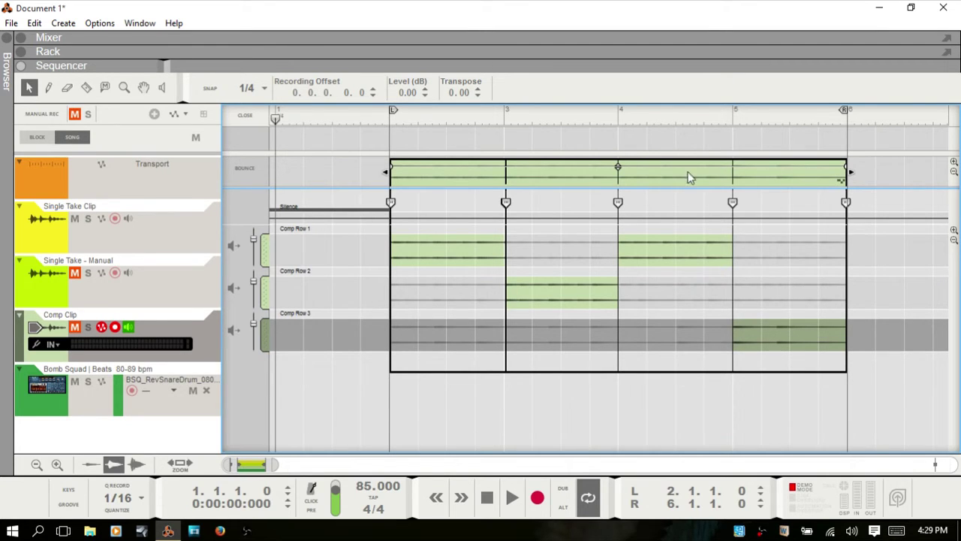
Assign the comp segment between bars 5 and 6 to Comp Row 2, and select the comp rows in turn, ending with Comp Row 3
{"action": "left_click", "coordinate": [780, 287]}
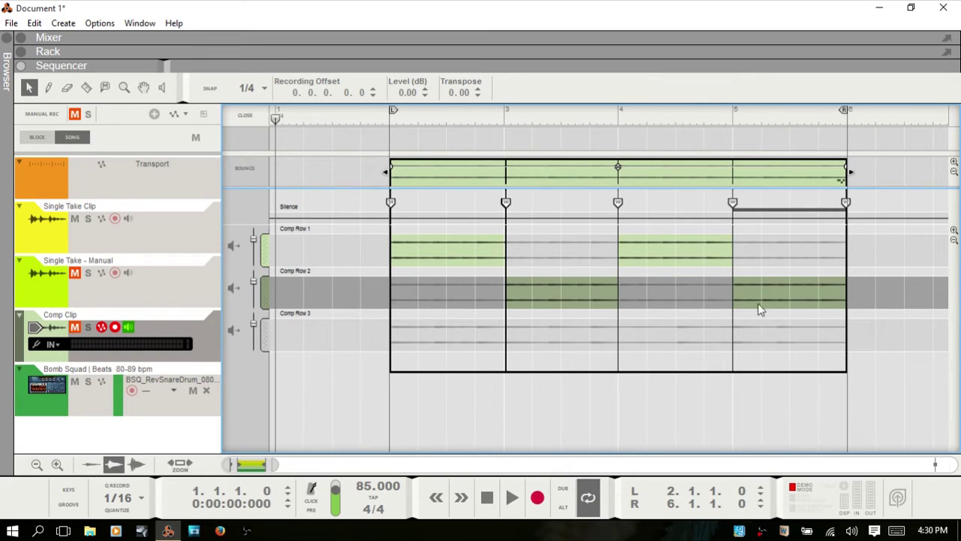
{"action": "left_click", "coordinate": [770, 249]}
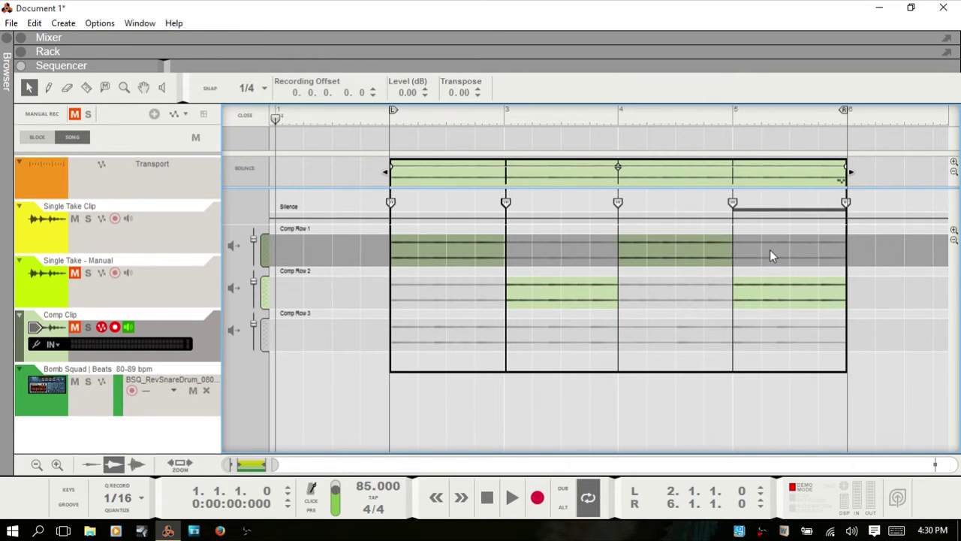
{"action": "left_click", "coordinate": [762, 296]}
{"action": "left_click", "coordinate": [761, 342]}
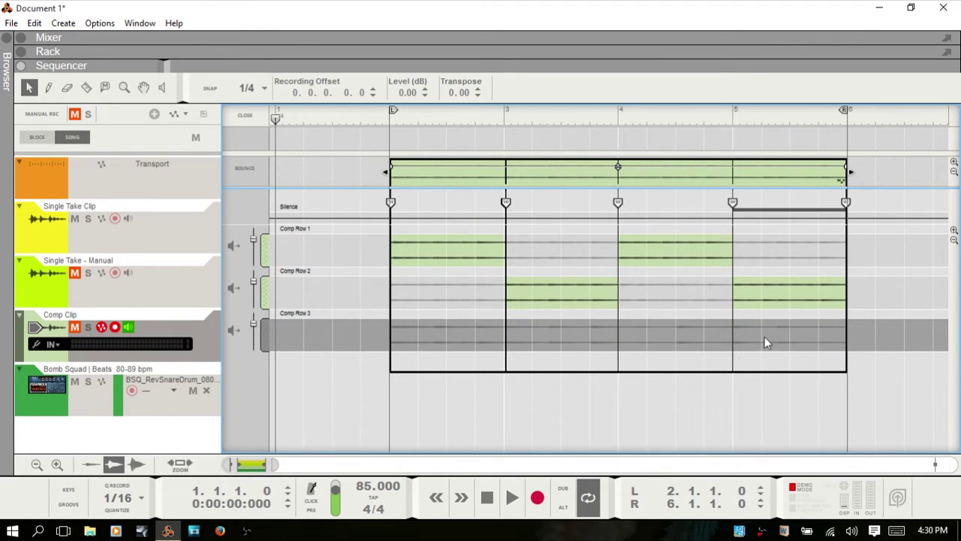
Assign the segment between bars 5 and 6 to Comp Row 3, and move Comp Row 1 below the other rows and back above them
{"action": "left_click", "coordinate": [788, 341]}
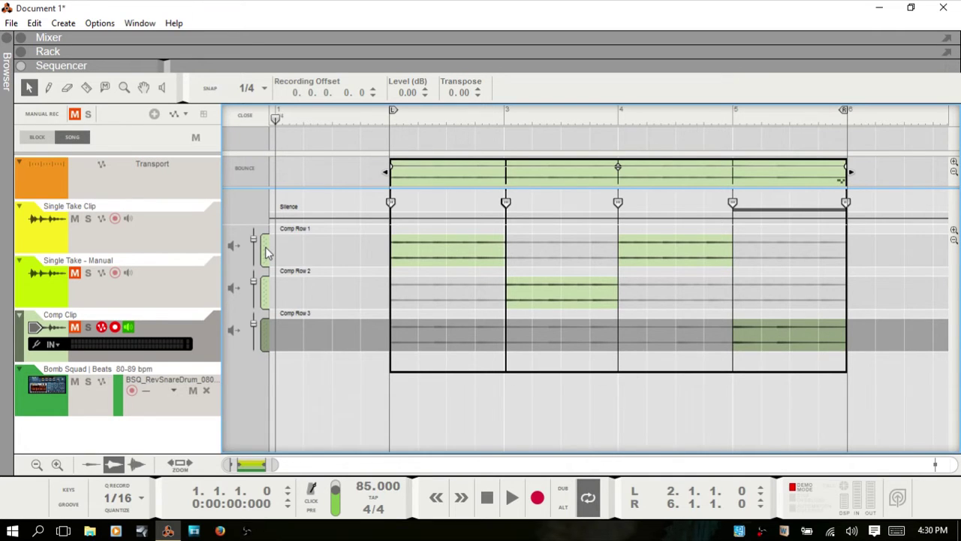
{"action": "left_click_drag", "start_coordinate": [268, 252], "coordinate": [262, 355]}
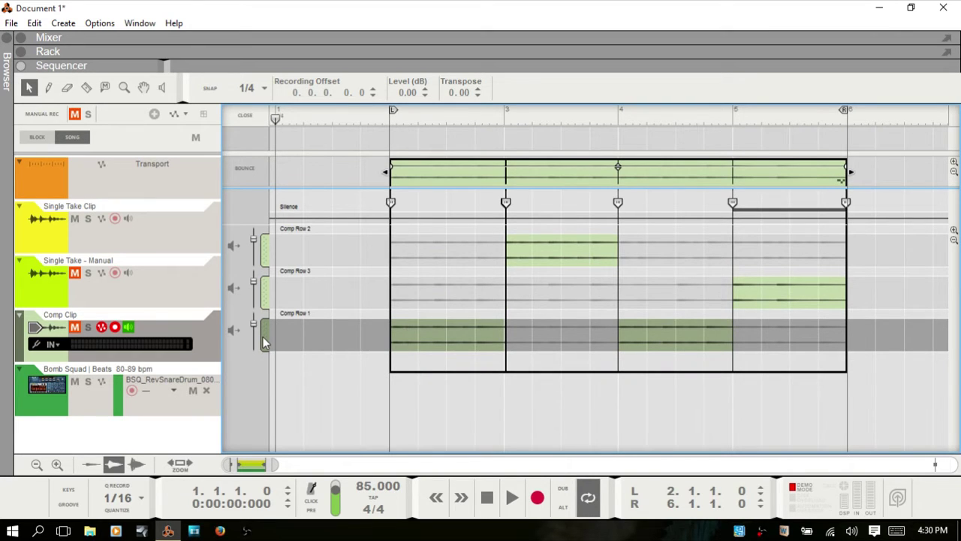
{"action": "left_click_drag", "start_coordinate": [263, 336], "coordinate": [271, 243]}
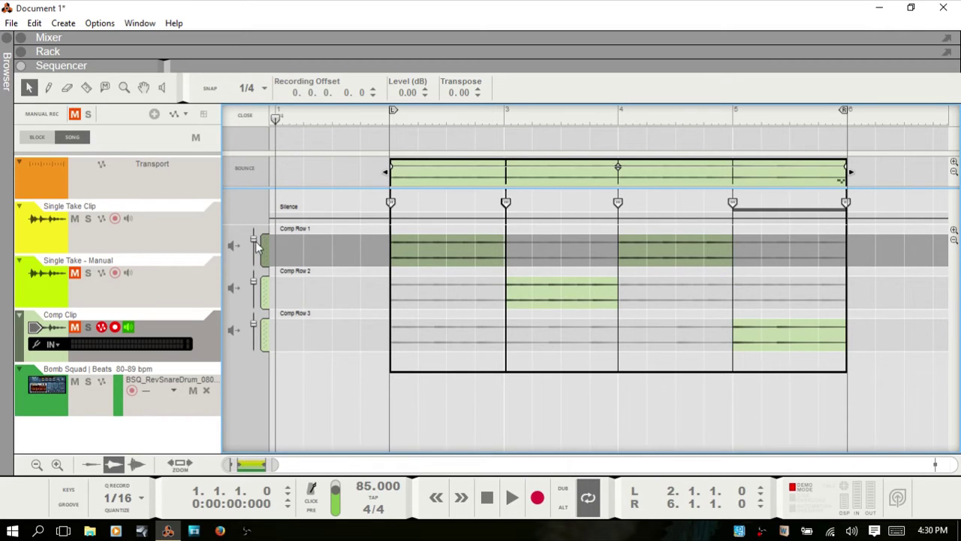
Lower the level of Comp Row 1 to -2.42 dB and assign all four comp segments between bars 2 and 6 to Silence
{"action": "mouse_move", "coordinate": [253, 239]}
{"action": "left_mouse_down"}
{"action": "mouse_move", "coordinate": [255, 253]}
{"action": "mouse_move", "coordinate": [254, 240]}
{"action": "left_mouse_up"}
{"action": "left_click", "coordinate": [792, 217]}
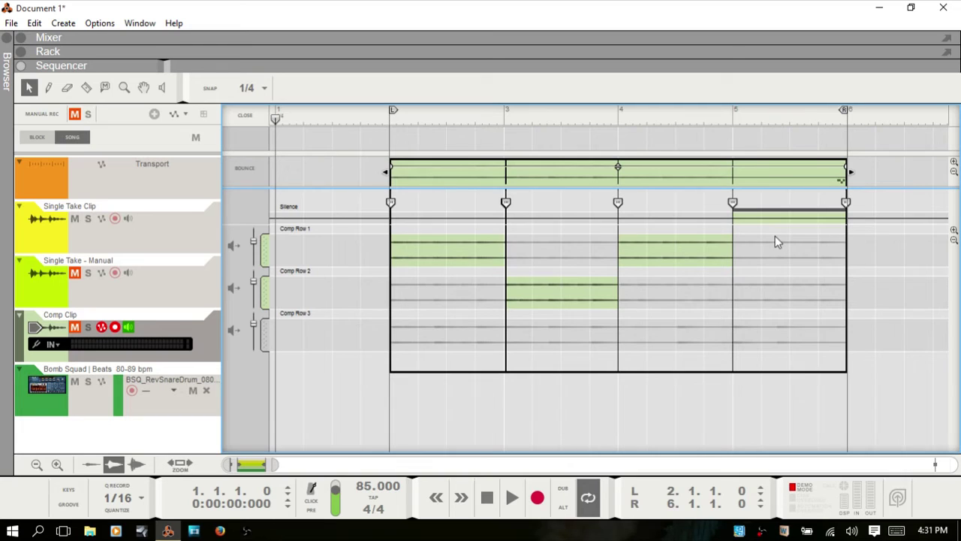
{"action": "left_click", "coordinate": [659, 216]}
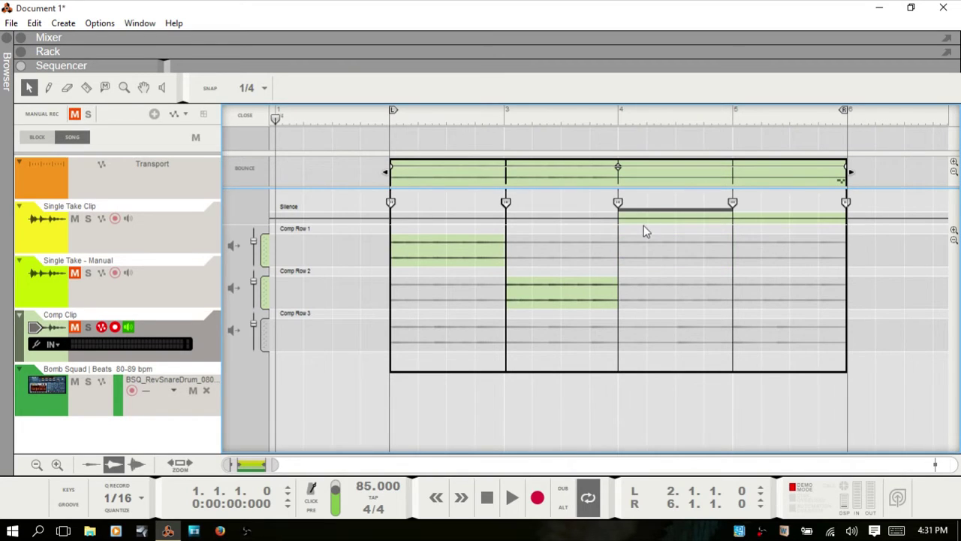
{"action": "left_click", "coordinate": [572, 218]}
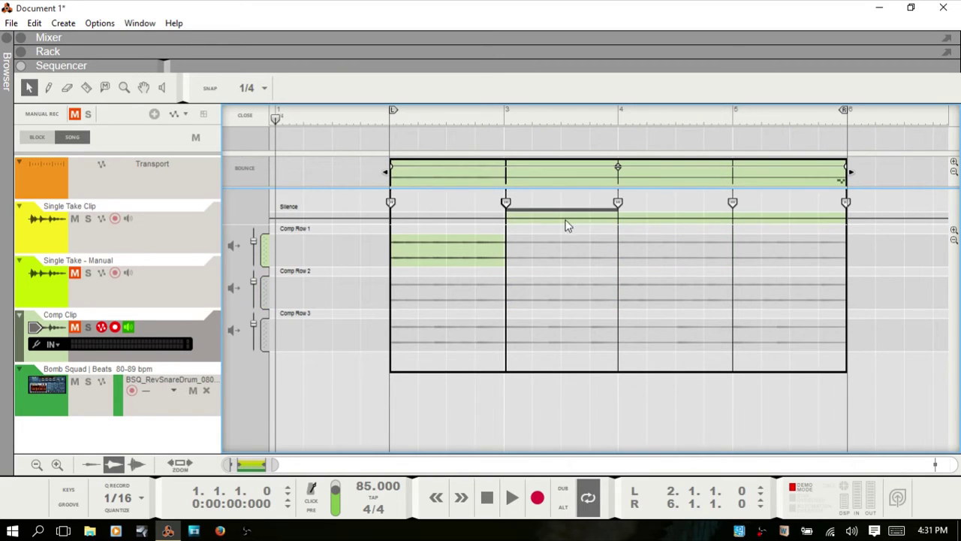
{"action": "left_click", "coordinate": [483, 216]}
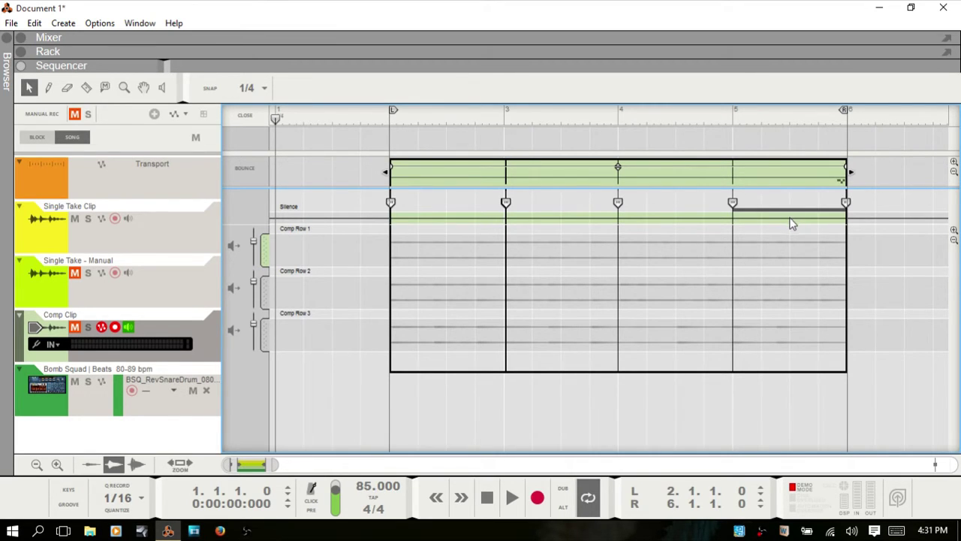
Reassign the four silenced segments in order to Comp Row 1, Comp Row 2, Comp Row 1 and Comp Row 3
{"action": "left_click", "coordinate": [445, 255]}
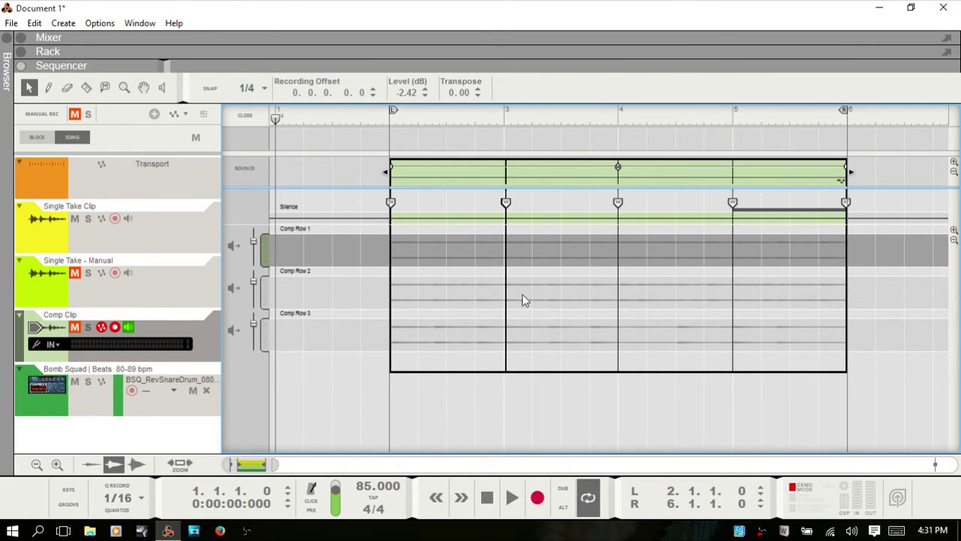
{"action": "left_click", "coordinate": [459, 252]}
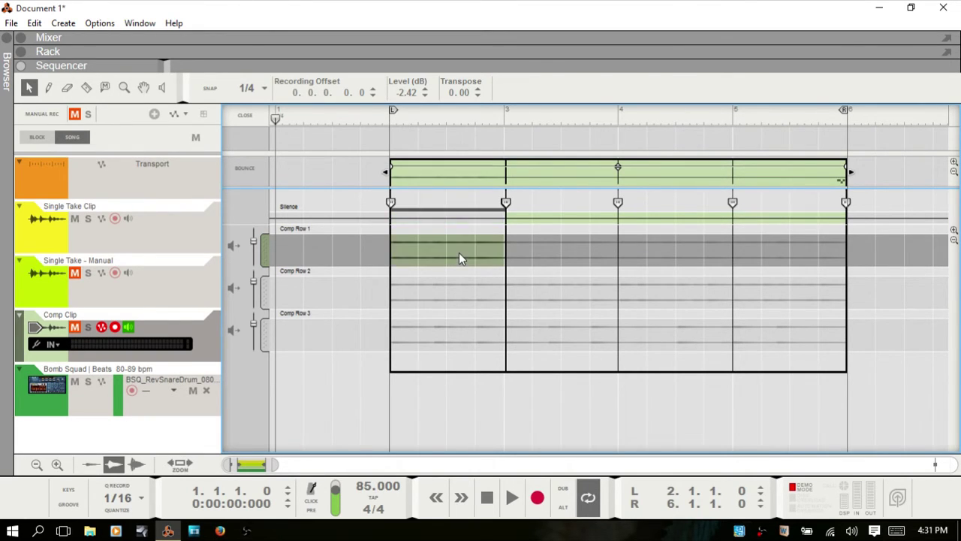
{"action": "left_click", "coordinate": [551, 298]}
{"action": "left_click", "coordinate": [671, 259]}
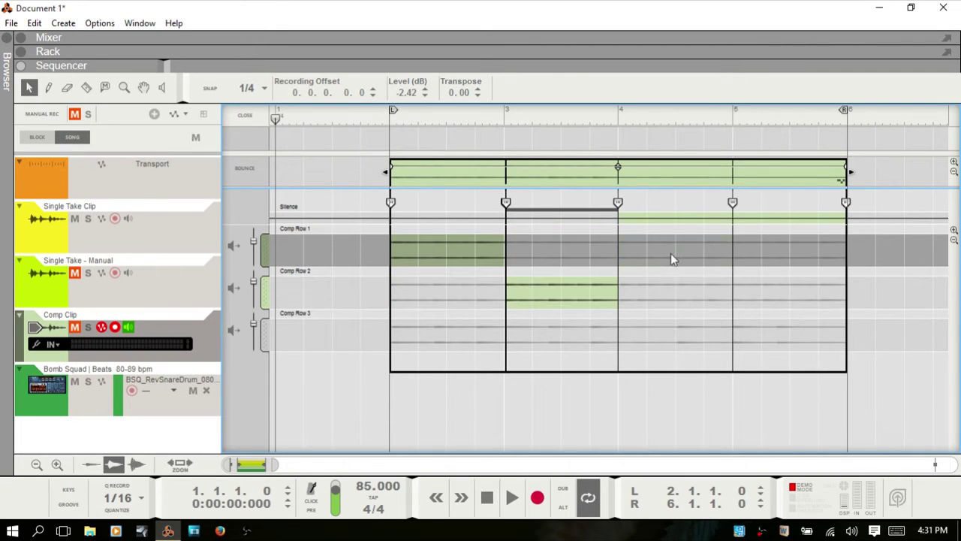
{"action": "left_click", "coordinate": [778, 338]}
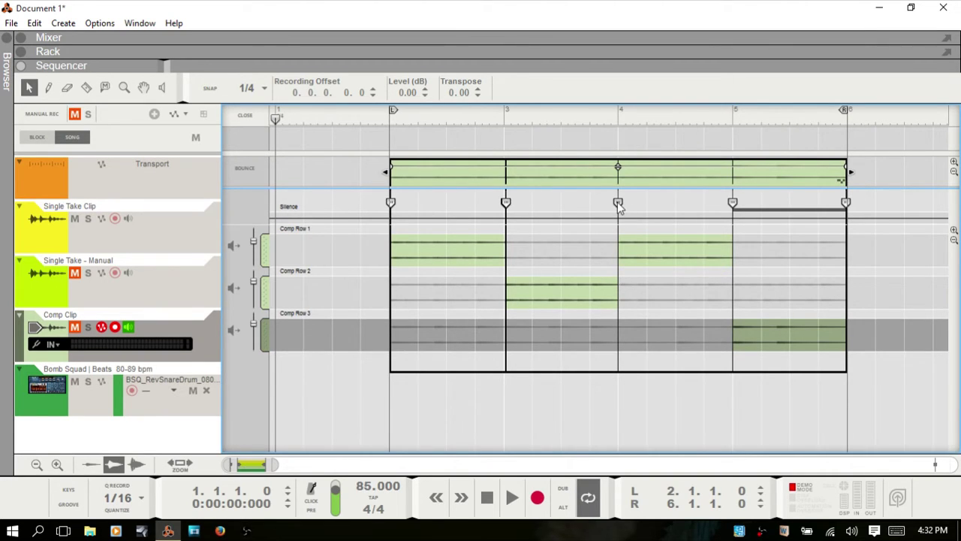
Delete and restore the comp cut at bar 4, and shift it to 4.1.1.25.13 and back to 4.1.1.2.3
{"action": "left_click", "coordinate": [618, 204]}
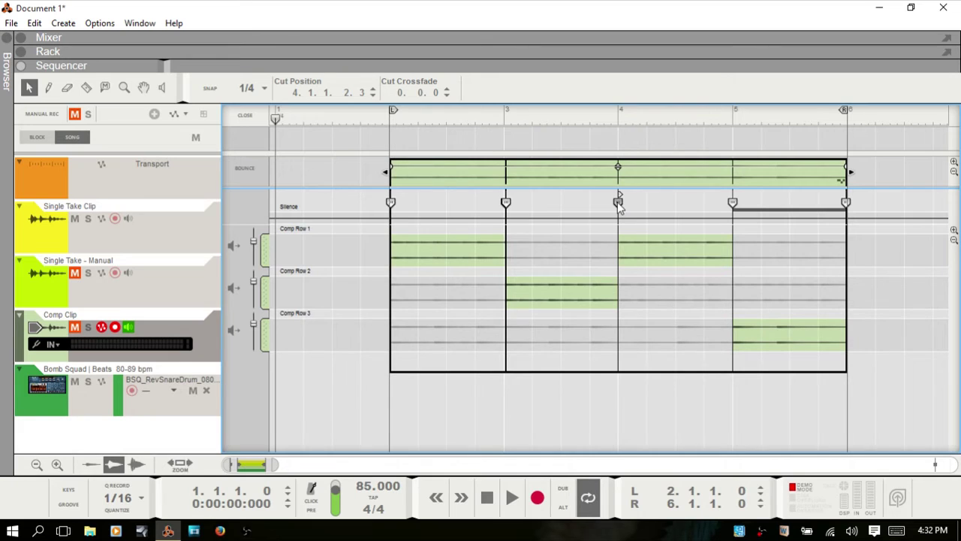
{"action": "key", "text": "Delete"}
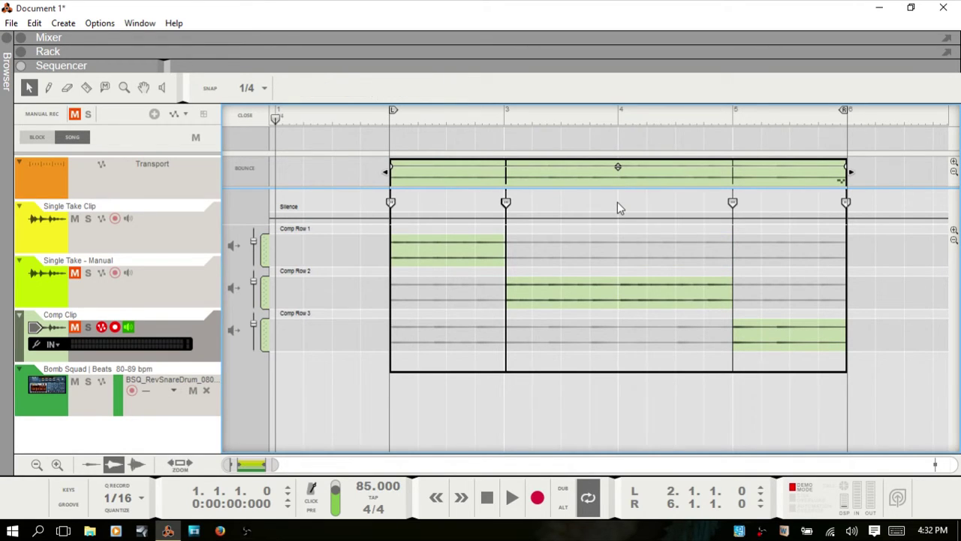
{"action": "double_click", "coordinate": [617, 205]}
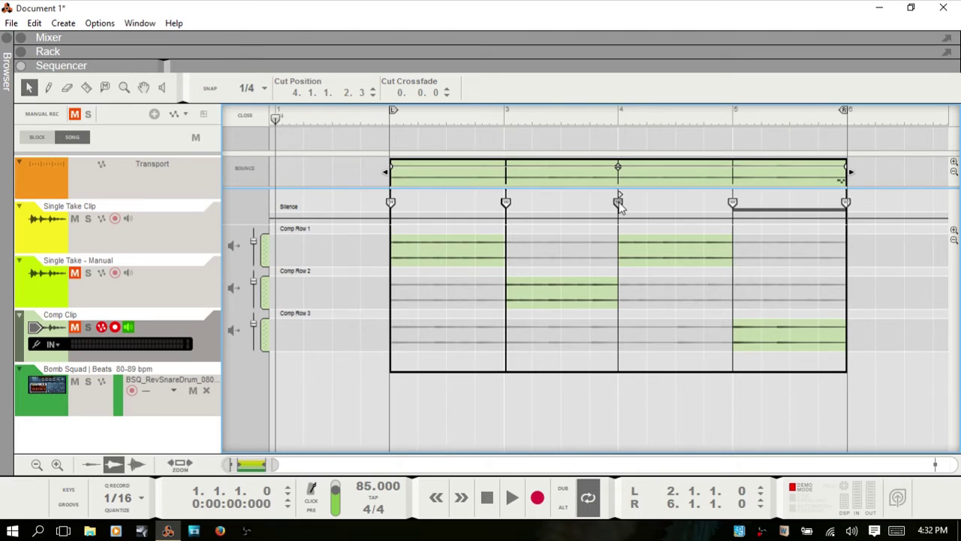
{"action": "mouse_move", "coordinate": [620, 207]}
{"action": "left_mouse_down"}
{"action": "mouse_move", "coordinate": [576, 208]}
{"action": "mouse_move", "coordinate": [652, 209]}
{"action": "mouse_move", "coordinate": [619, 206]}
{"action": "left_mouse_up"}
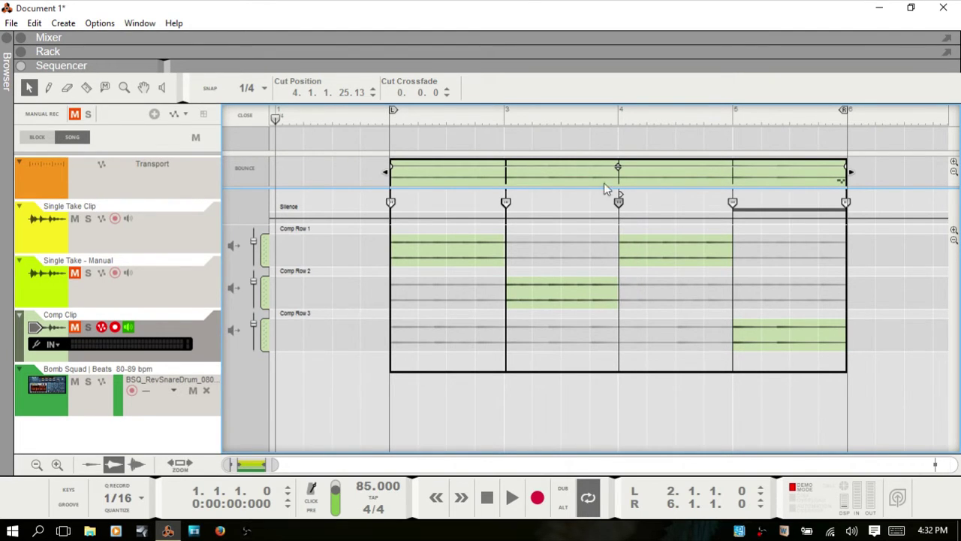
{"action": "mouse_move", "coordinate": [618, 208]}
{"action": "left_mouse_down"}
{"action": "mouse_move", "coordinate": [656, 206]}
{"action": "mouse_move", "coordinate": [596, 199]}
{"action": "mouse_move", "coordinate": [619, 199]}
{"action": "left_mouse_up"}
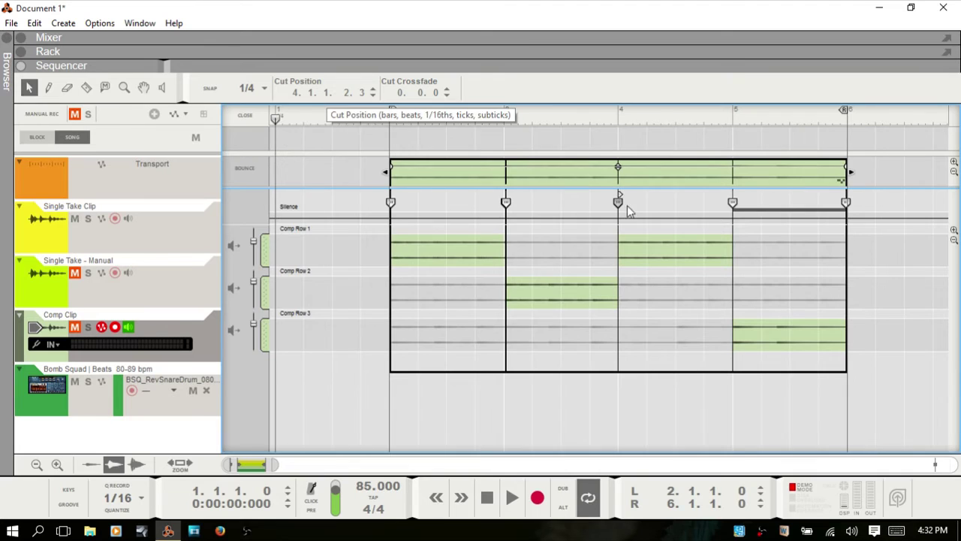
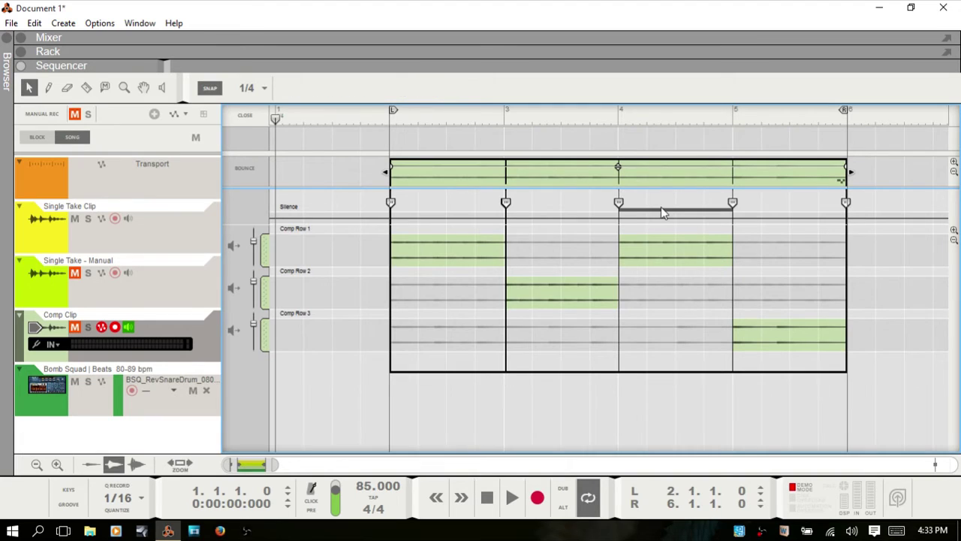
Try adjusting the crossfade of the cut at bar 3, and widen the crossfade at bar 4 to 5.122.4 and reset it to zero
{"action": "left_click", "coordinate": [620, 204]}
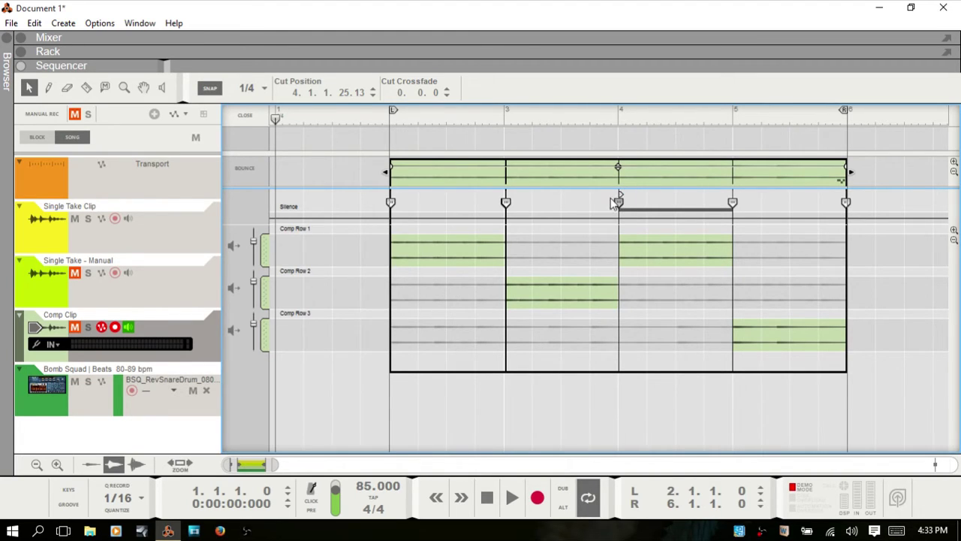
{"action": "left_click", "coordinate": [506, 203]}
{"action": "mouse_move", "coordinate": [508, 195]}
{"action": "left_mouse_down"}
{"action": "mouse_move", "coordinate": [538, 195]}
{"action": "mouse_move", "coordinate": [501, 196]}
{"action": "left_mouse_up"}
{"action": "left_click", "coordinate": [620, 203]}
{"action": "left_click_drag", "start_coordinate": [623, 196], "coordinate": [641, 194]}
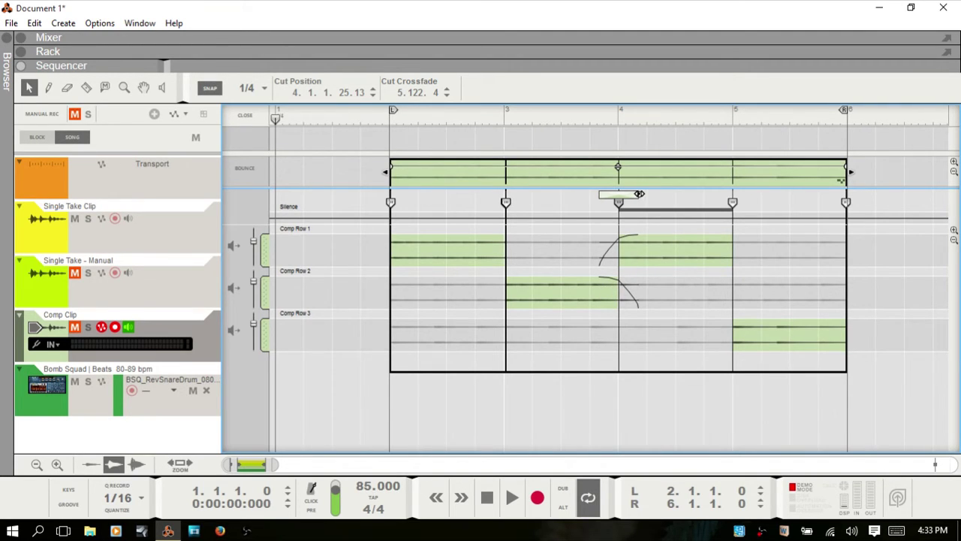
{"action": "left_click_drag", "start_coordinate": [639, 193], "coordinate": [612, 193]}
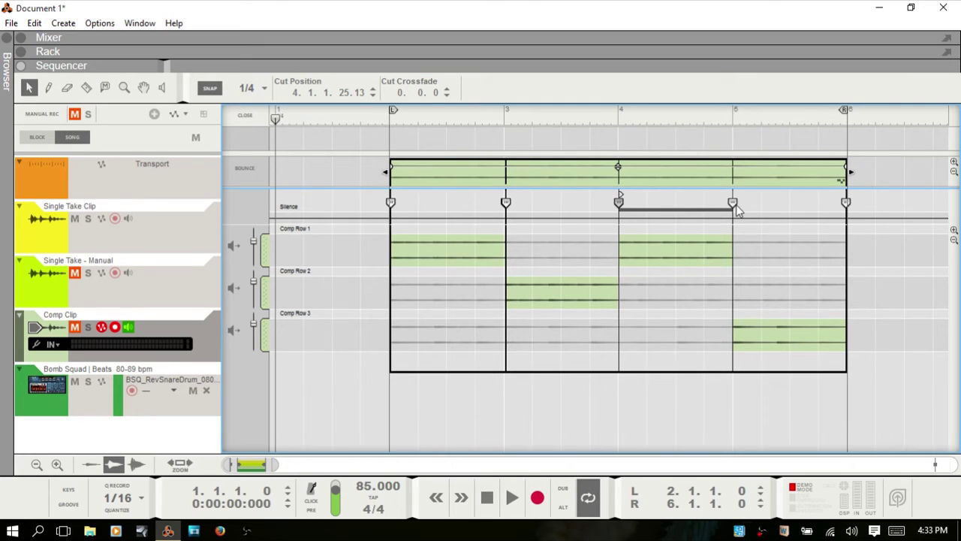
Try out a crossfade on the comp cut at bar 5 and remove it again
{"action": "left_click", "coordinate": [733, 203]}
{"action": "left_click", "coordinate": [769, 197]}
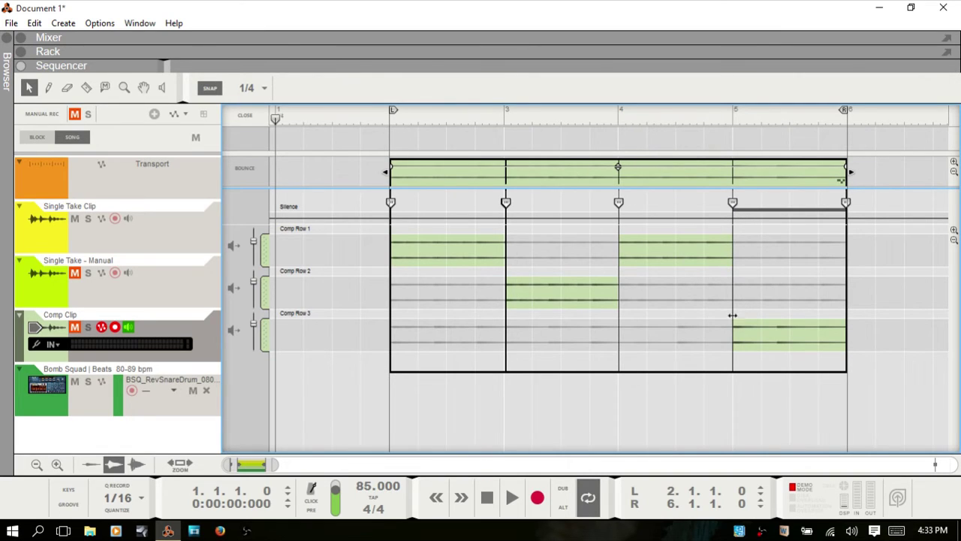
{"action": "left_click", "coordinate": [733, 205]}
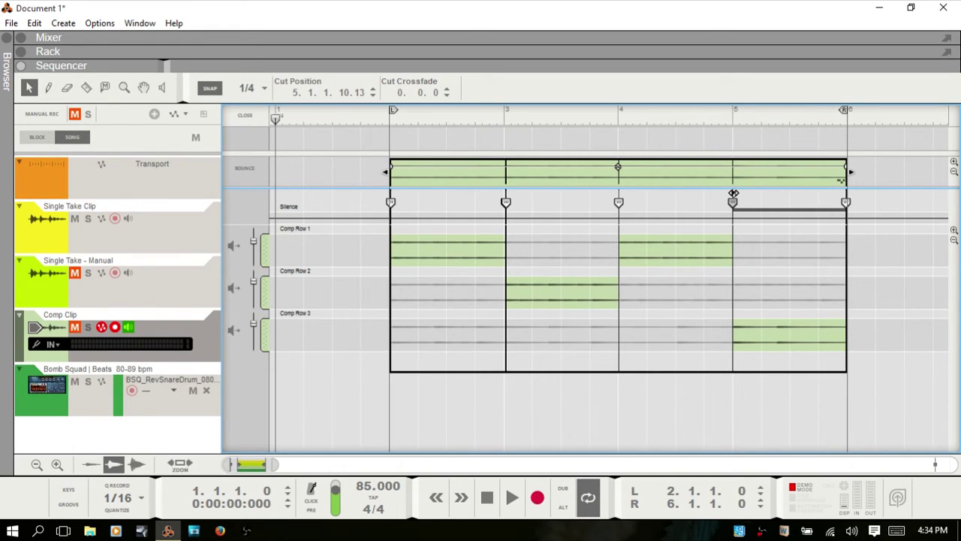
{"action": "mouse_move", "coordinate": [732, 194]}
{"action": "left_mouse_down"}
{"action": "mouse_move", "coordinate": [757, 196]}
{"action": "mouse_move", "coordinate": [730, 196]}
{"action": "left_mouse_up"}
Delete all the comp cuts from the clip, working backwards from bar 6
{"action": "left_click", "coordinate": [845, 203]}
{"action": "left_click_drag", "start_coordinate": [845, 208], "coordinate": [620, 208]}
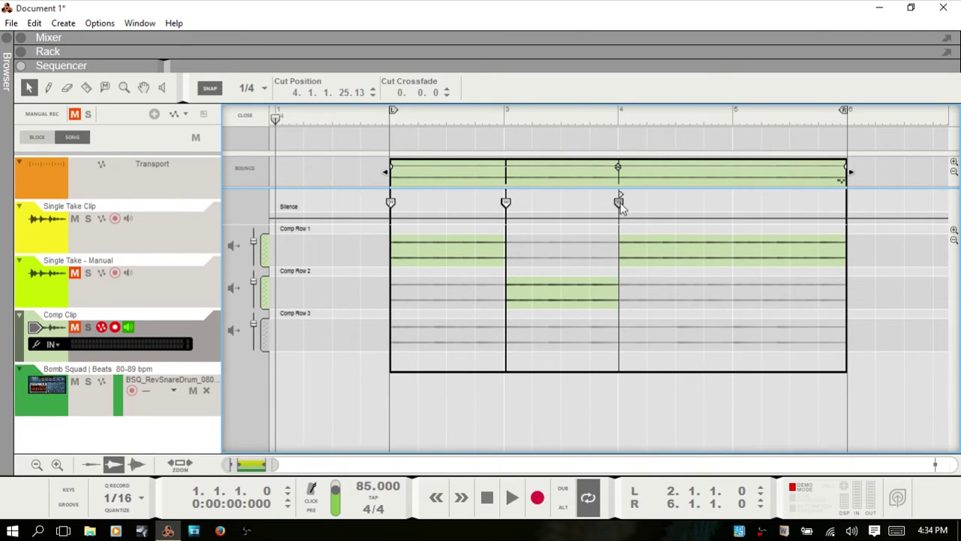
{"action": "key", "text": "Delete"}
{"action": "left_click", "coordinate": [507, 202]}
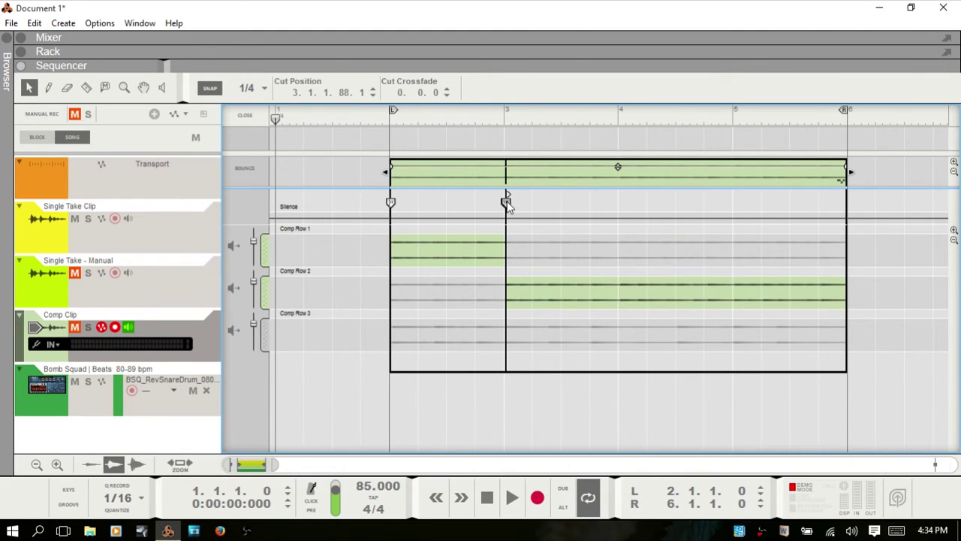
{"action": "key", "text": "Delete"}
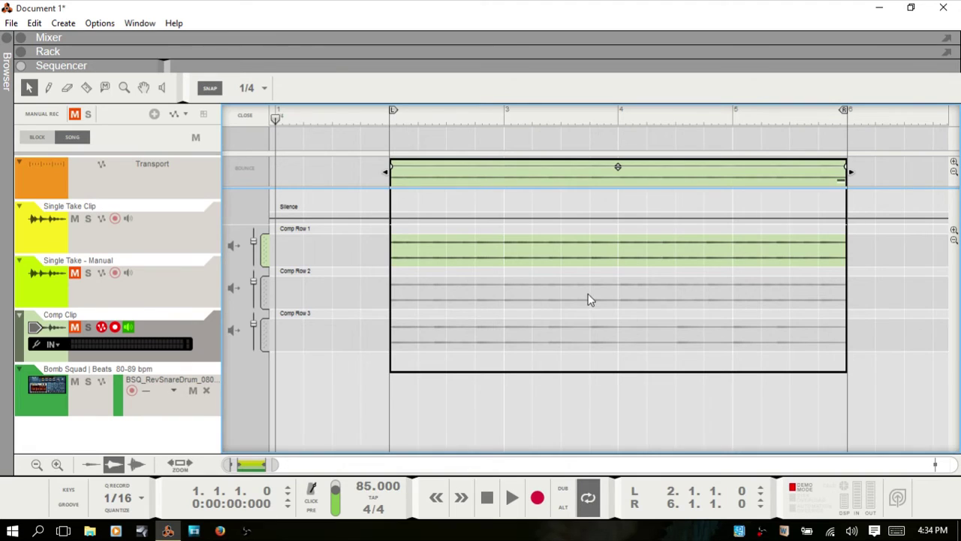
Use the Razor tool to cut into Comp Row 2 at bar 3 and into Comp Row 3 at bars 5 and 4
{"action": "key", "text": "r"}
{"action": "left_click", "coordinate": [504, 288]}
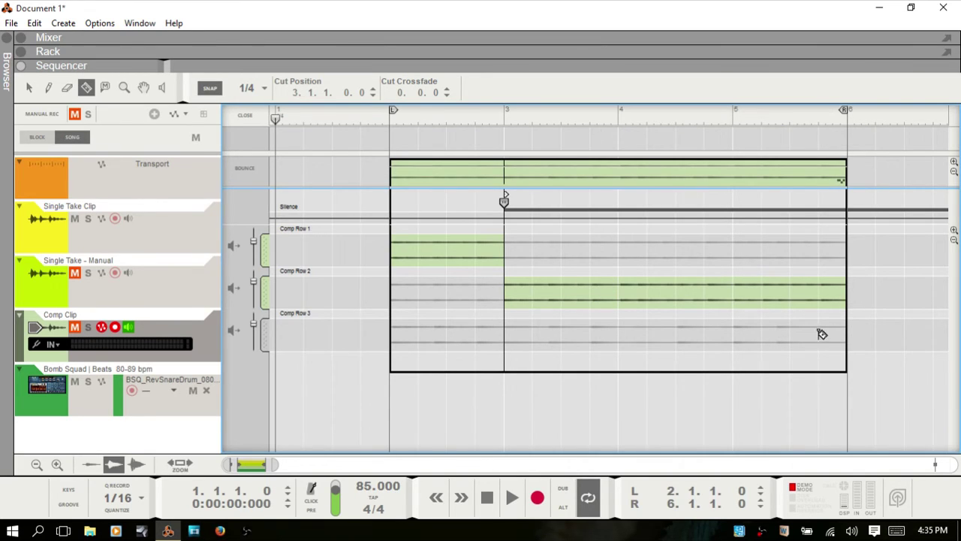
{"action": "left_click", "coordinate": [735, 333]}
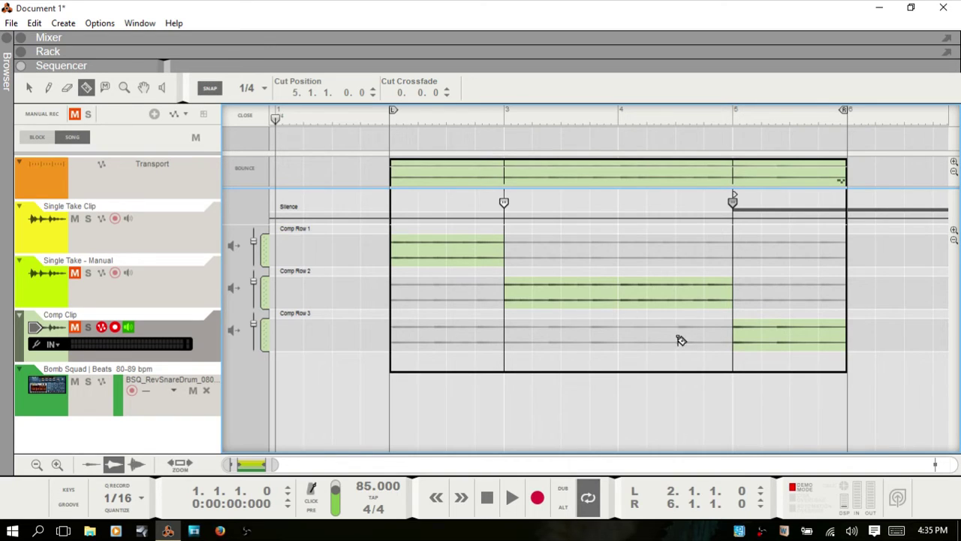
{"action": "left_click", "coordinate": [620, 333]}
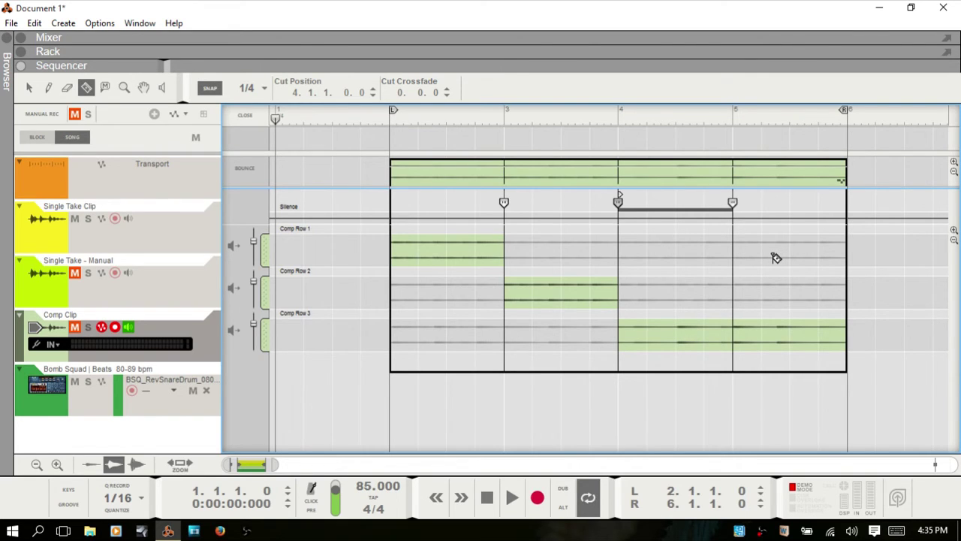
Assign the segment between bars 5 and 6 to Comp Row 1 with the Selection tool, and move its starting cut to 4.4.1
{"action": "key", "text": "q"}
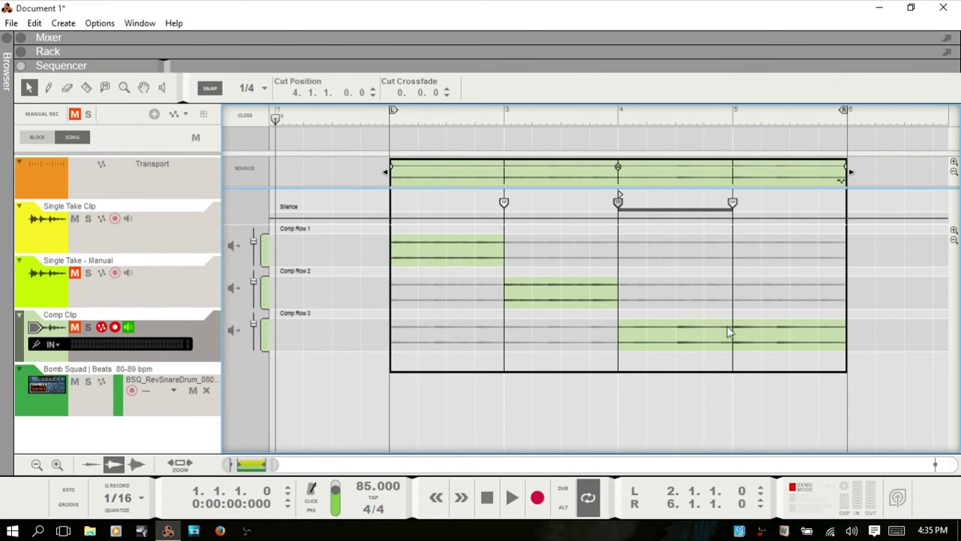
{"action": "left_click", "coordinate": [789, 254]}
{"action": "left_click", "coordinate": [789, 254]}
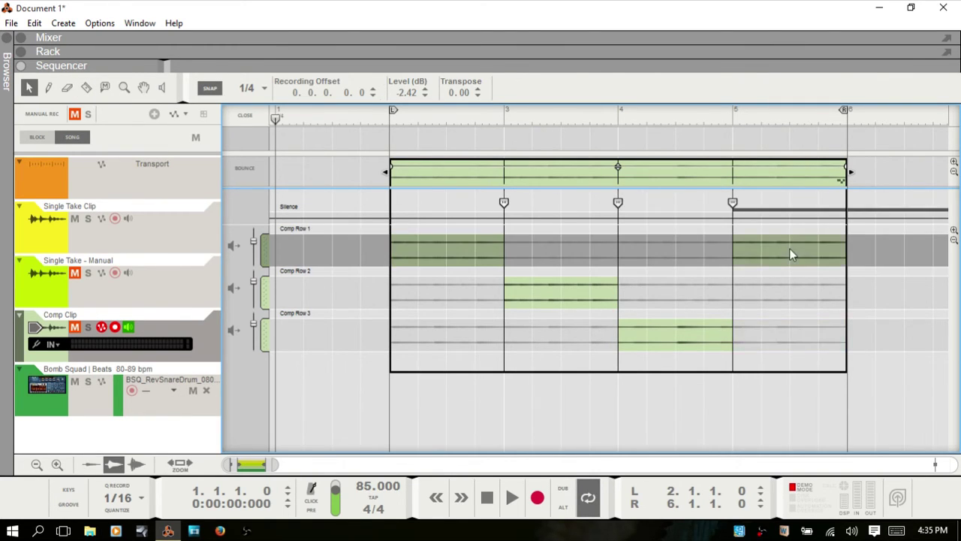
{"action": "left_click", "coordinate": [734, 204]}
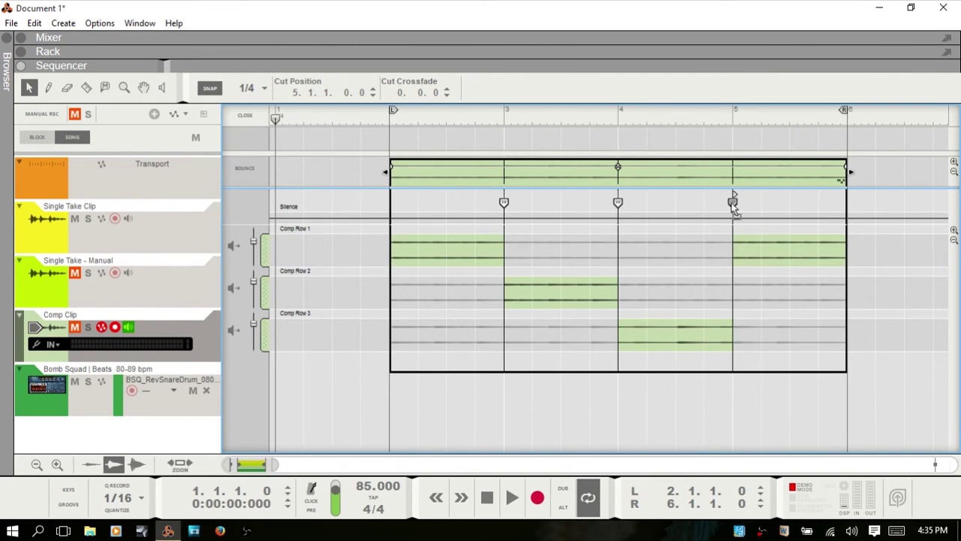
{"action": "left_click_drag", "start_coordinate": [734, 204], "coordinate": [714, 207]}
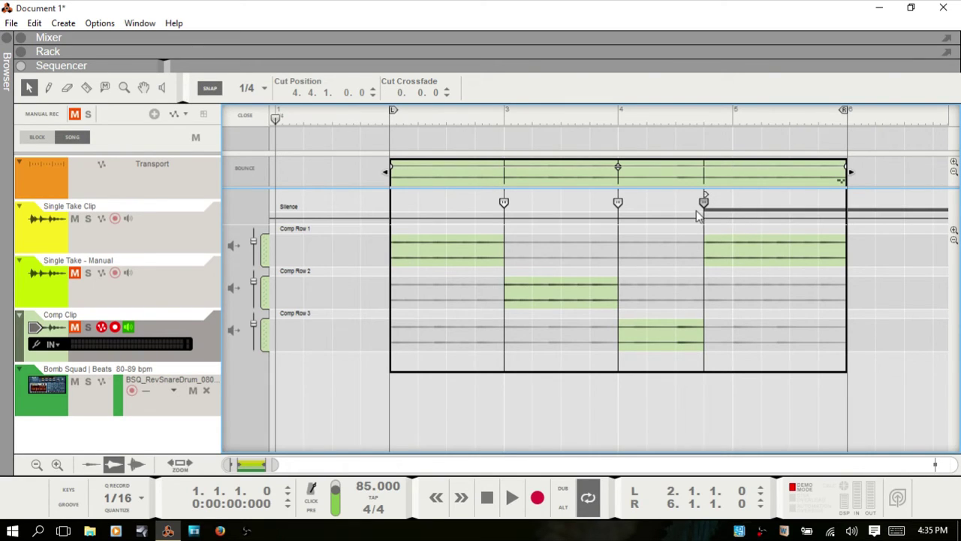
Delete the cut at 4.4.1 and the remaining comp cuts at bars 4 and 3
{"action": "key", "text": "Delete"}
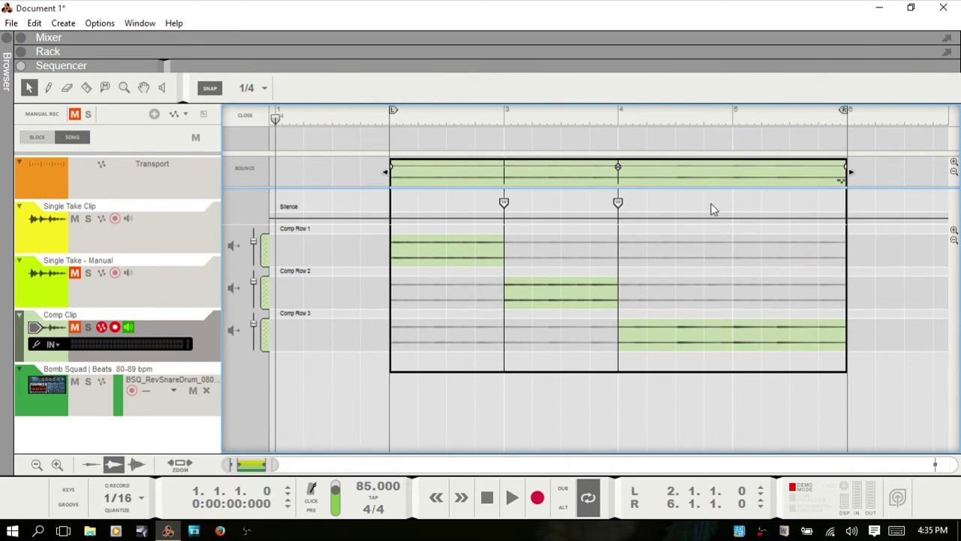
{"action": "left_click", "coordinate": [618, 203]}
{"action": "key", "text": "Delete"}
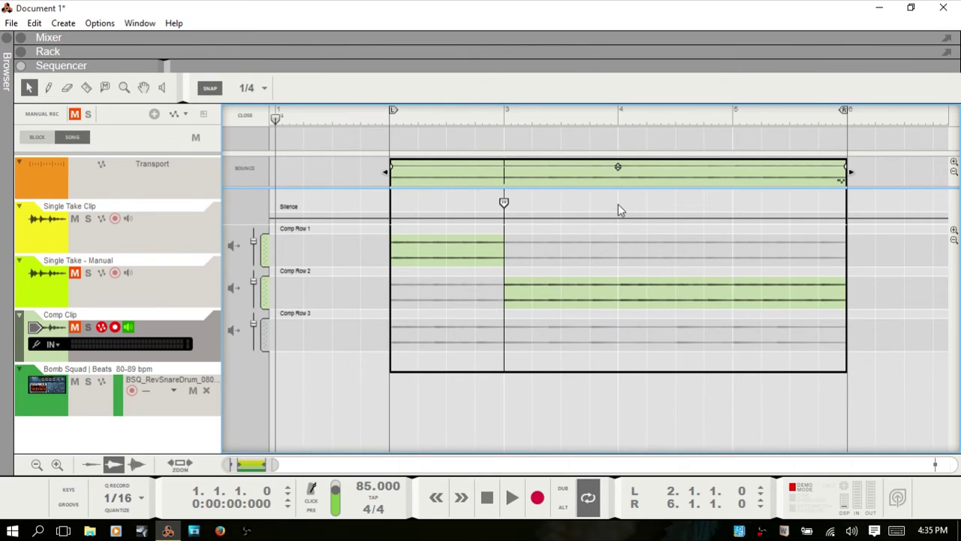
{"action": "left_click", "coordinate": [504, 203]}
{"action": "key", "text": "Delete"}
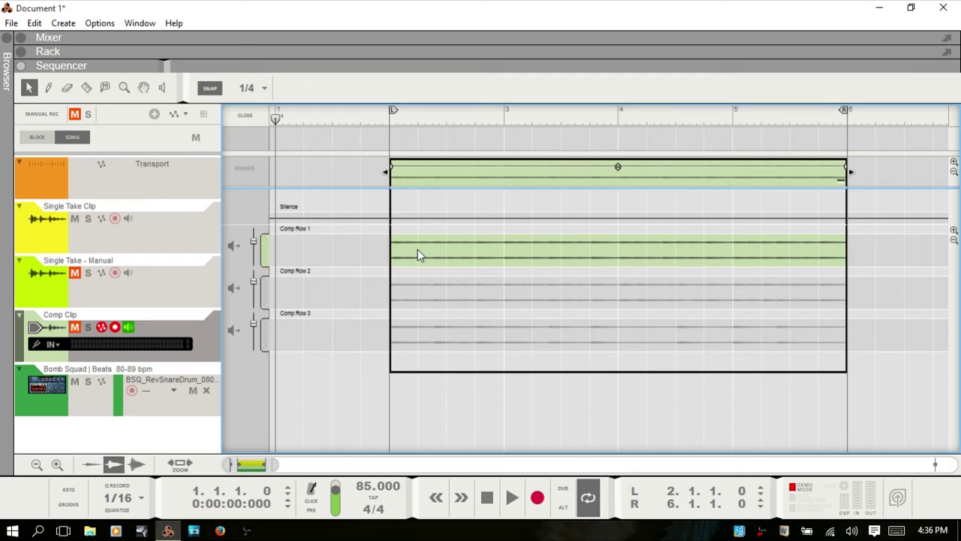
Use the Razor tool to assign bars 3 to 4 to Comp Row 2 and bars 5 to 6 to Comp Row 3
{"action": "key", "text": "r"}
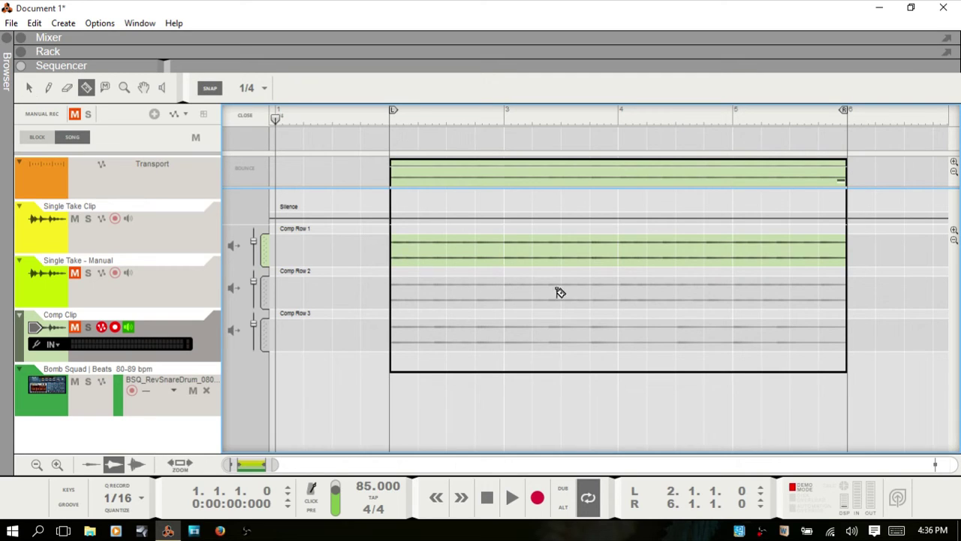
{"action": "left_click", "coordinate": [508, 294]}
{"action": "left_click_drag", "start_coordinate": [508, 294], "coordinate": [617, 290]}
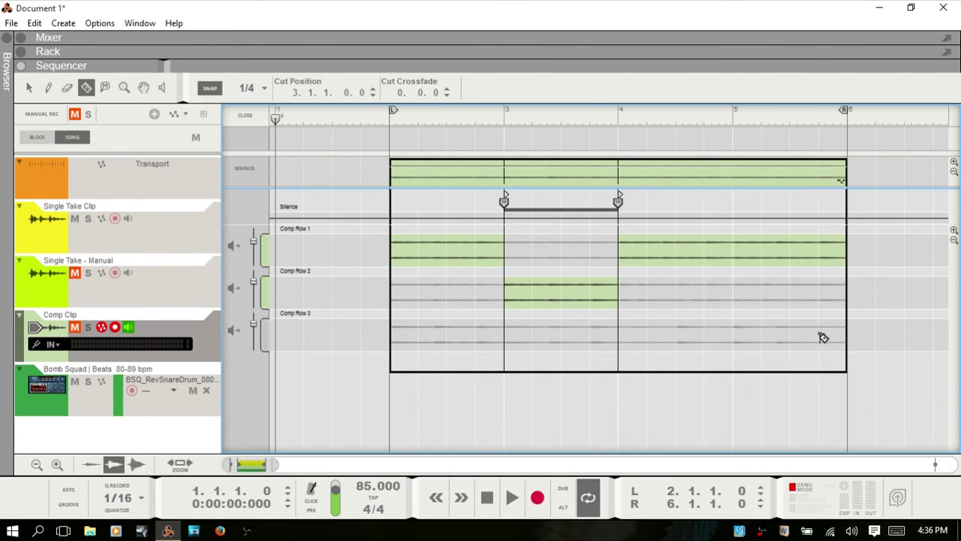
{"action": "left_click_drag", "start_coordinate": [739, 335], "coordinate": [833, 334]}
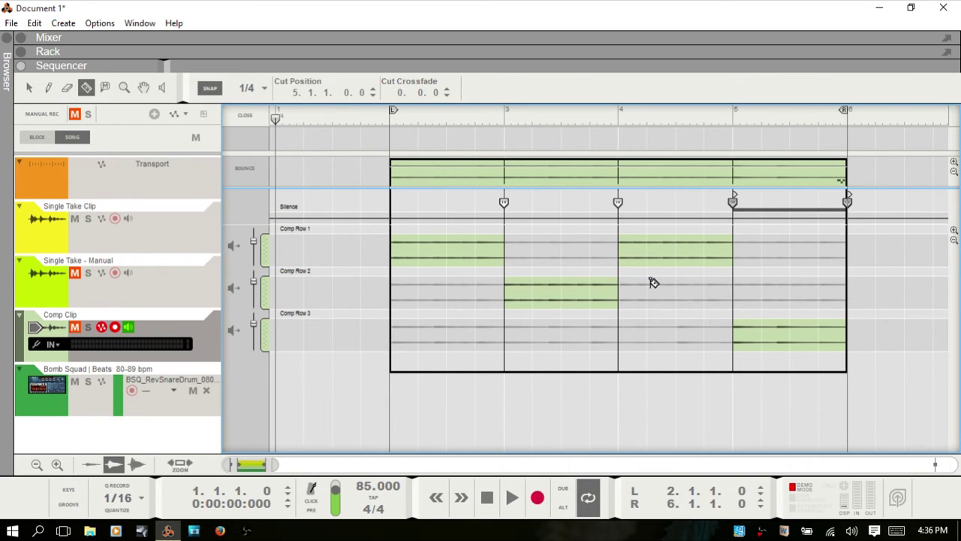
Turn off snap and cut a short Comp Row 3 segment with the Razor tool, starting at about 4.1.1.73
{"action": "key", "text": "s"}
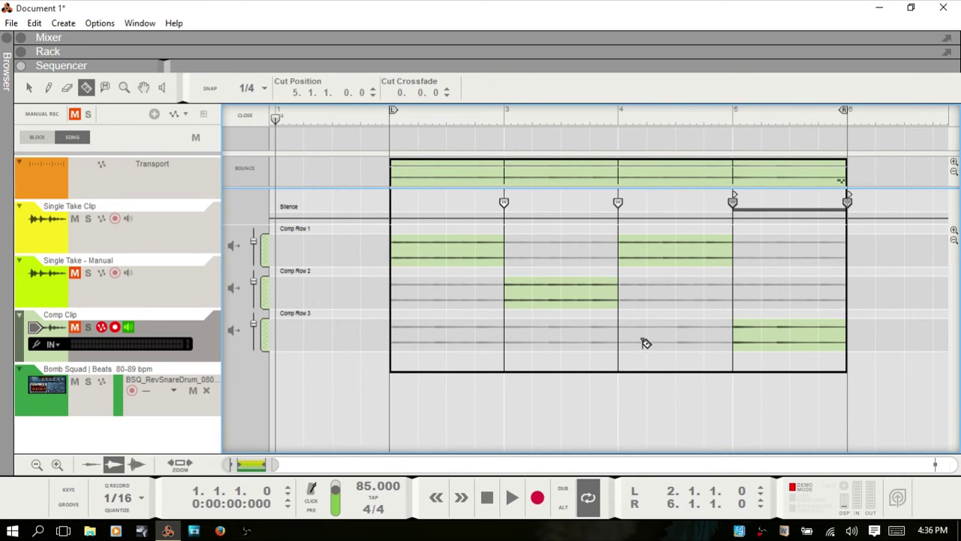
{"action": "left_click_drag", "start_coordinate": [620, 331], "coordinate": [660, 328]}
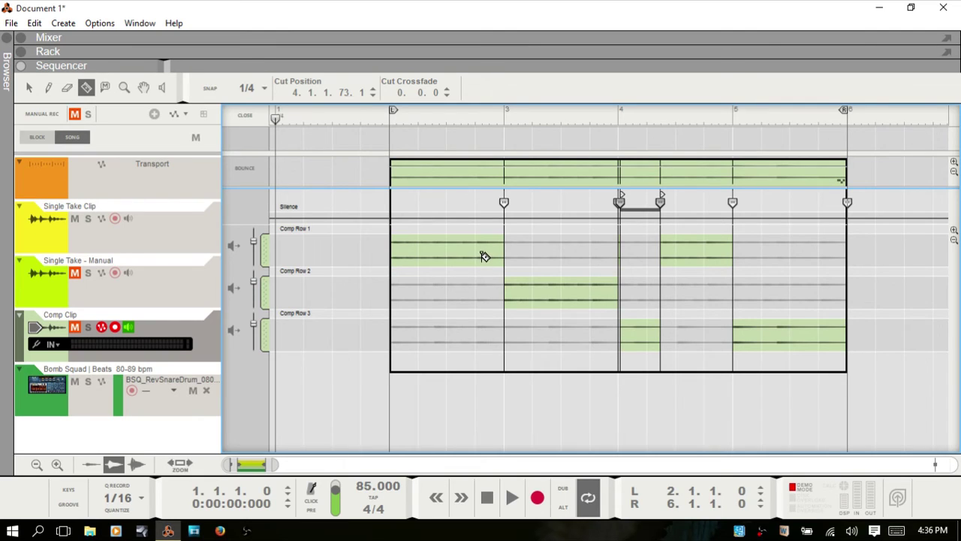
Use the Selection tool to delete both cuts of the short Comp Row 3 segment after bar 4 and the cut at bar 5
{"action": "key", "text": "q"}
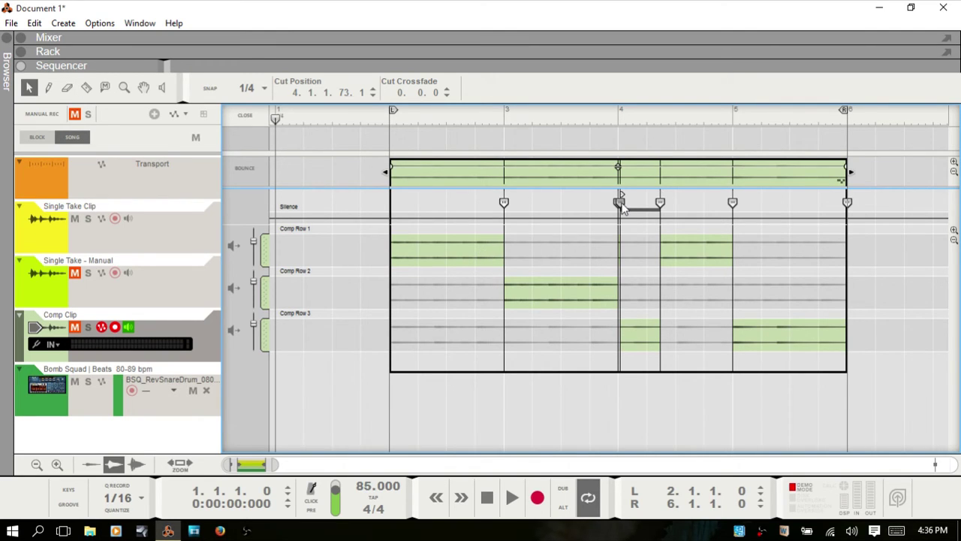
{"action": "left_click_drag", "start_coordinate": [620, 207], "coordinate": [620, 206]}
{"action": "double_click", "coordinate": [731, 204]}
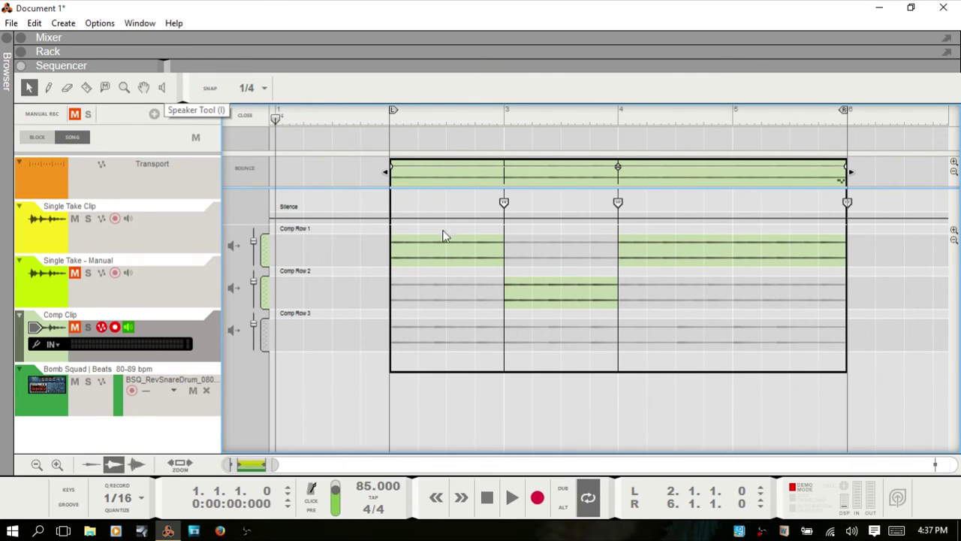
Audition Comp Row 2 after bar 3 and Comp Row 1 after bar 4 with the Speaker tool
{"action": "key", "text": "i"}
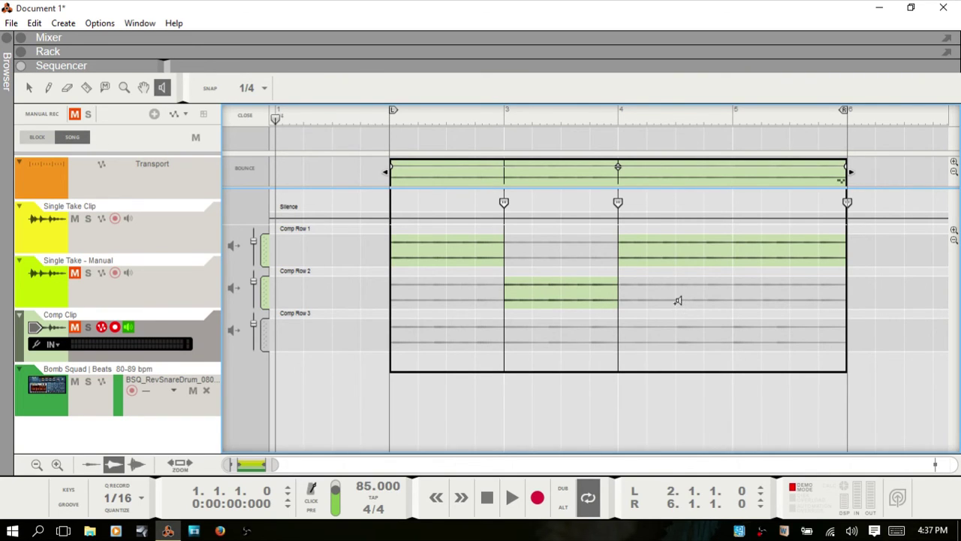
{"action": "left_click", "coordinate": [542, 288]}
{"action": "left_click", "coordinate": [666, 244]}
From the Selection tool, temporarily invoke the Razor to cut to Comp Row 3 at about 5.1.1.105
{"action": "key", "text": "q"}
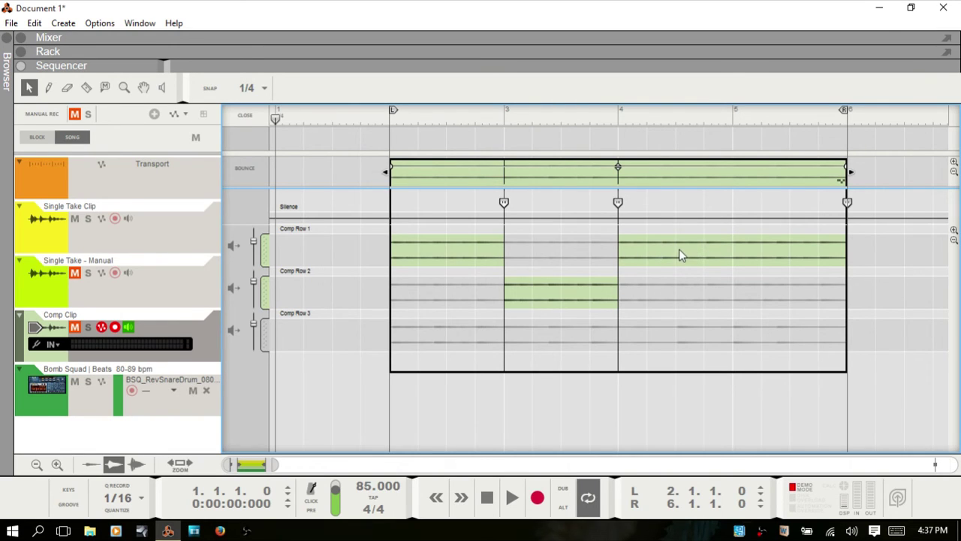
{"action": "key", "text": "alt"}
{"action": "key", "text": "alt"}
{"action": "left_click", "coordinate": [736, 334]}
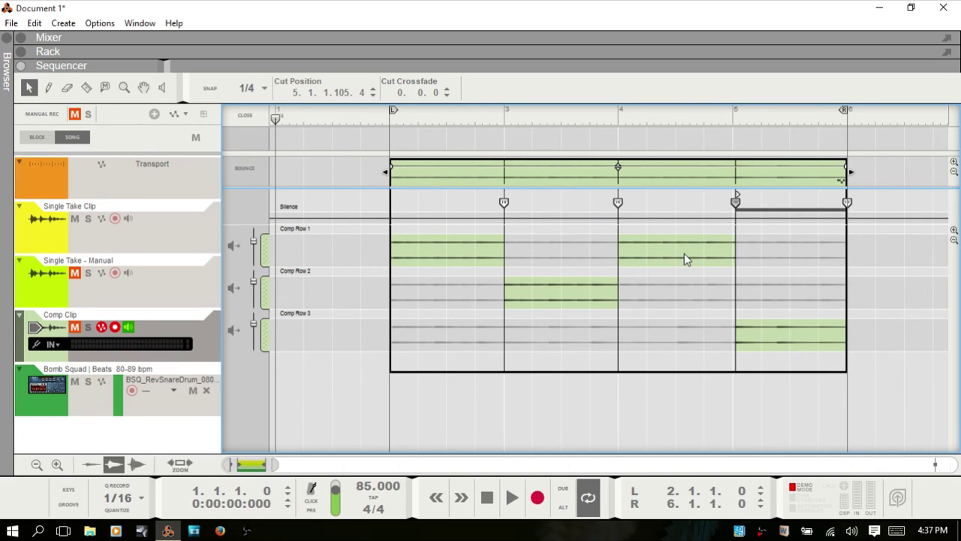
Audition the Comp Row 1 segments after bar 4 and after bar 2 with the Speaker tool
{"action": "key", "text": "i"}
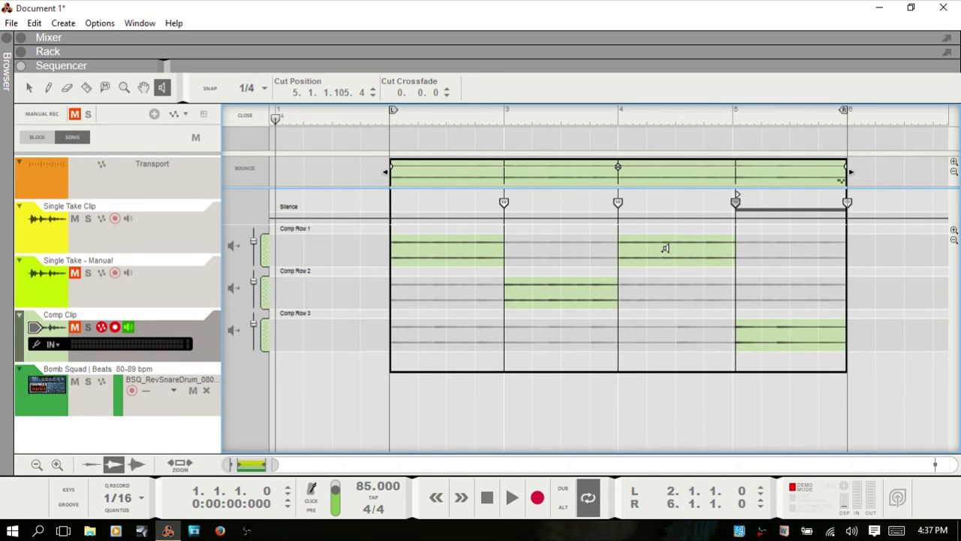
{"action": "left_click", "coordinate": [663, 247]}
{"action": "left_click", "coordinate": [437, 250]}
Bounce the comp cuts to a new comp row and return to the Selection tool
{"action": "left_click", "coordinate": [246, 167]}
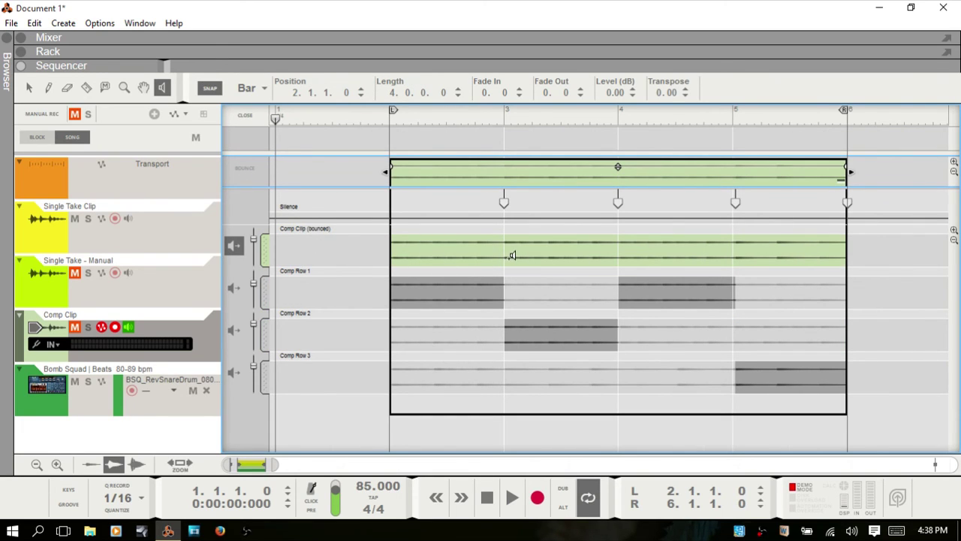
{"action": "key", "text": "q"}
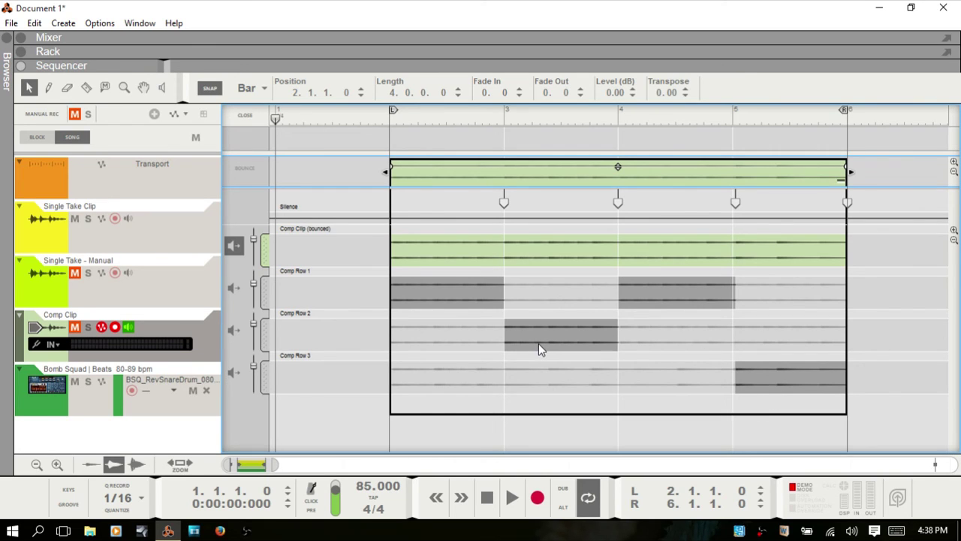
{"action": "left_click", "coordinate": [236, 248]}
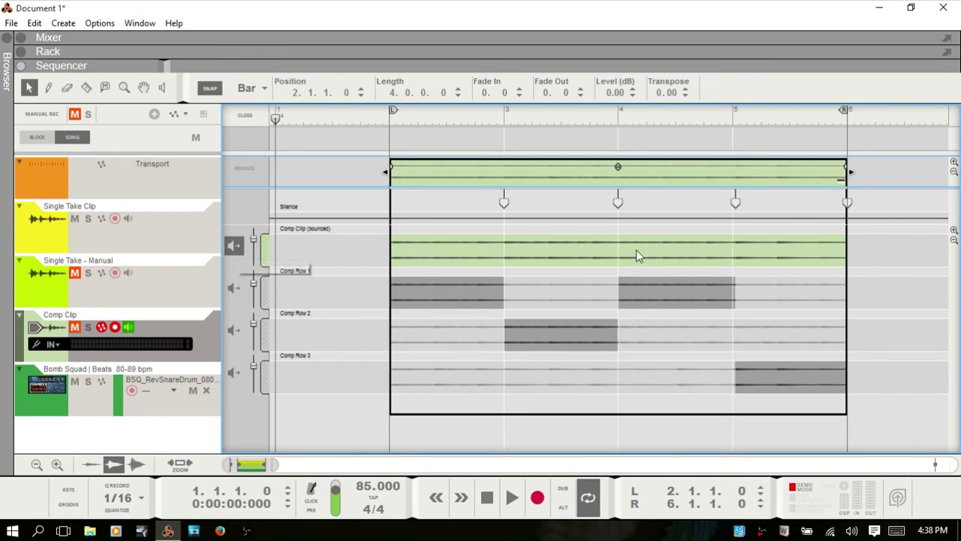
Leave Comp Edit and open the bounced Comp Clip in inline slice editing to examine its slice markers
{"action": "double_click", "coordinate": [824, 256]}
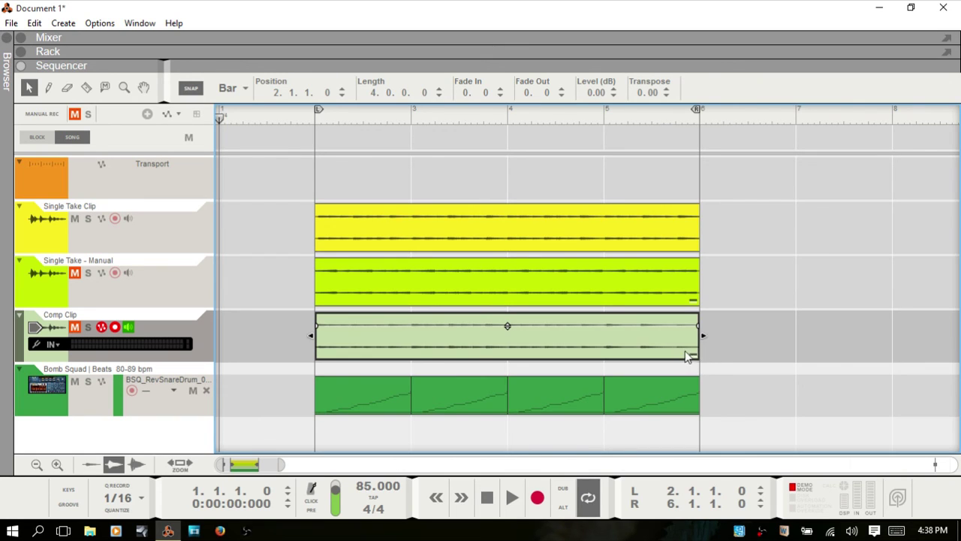
{"action": "double_click", "coordinate": [565, 344]}
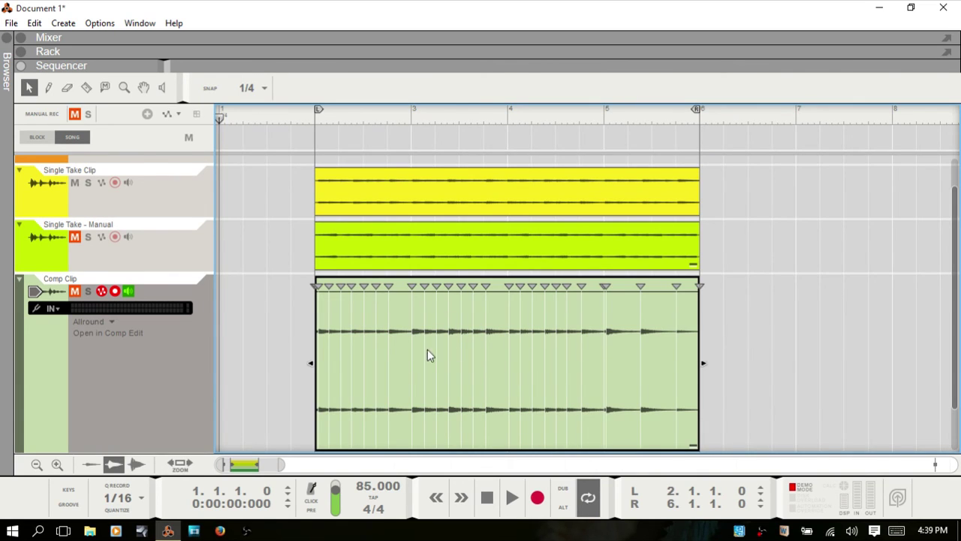
Exit the Comp Clip's inline slice editing and play the song from the beginning
{"action": "double_click", "coordinate": [473, 298]}
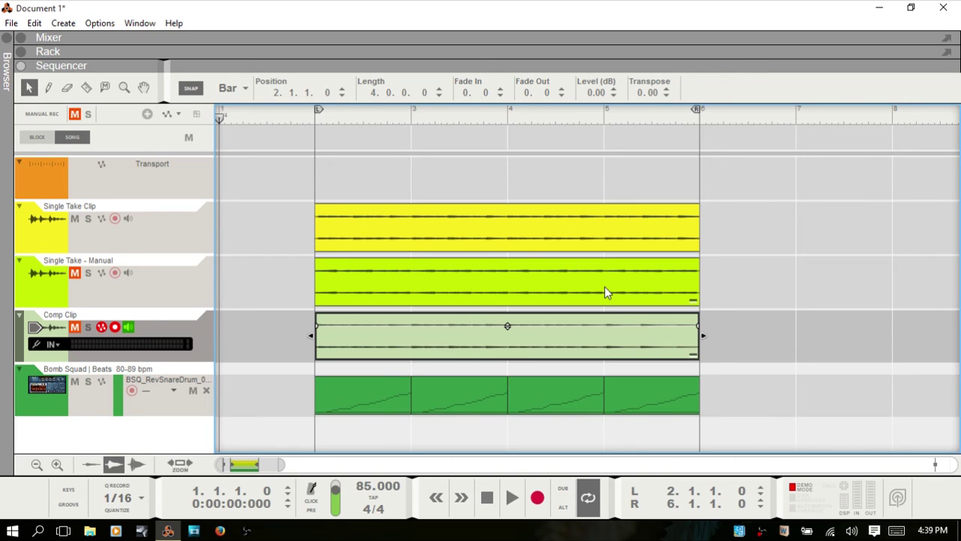
{"action": "key", "text": "space"}
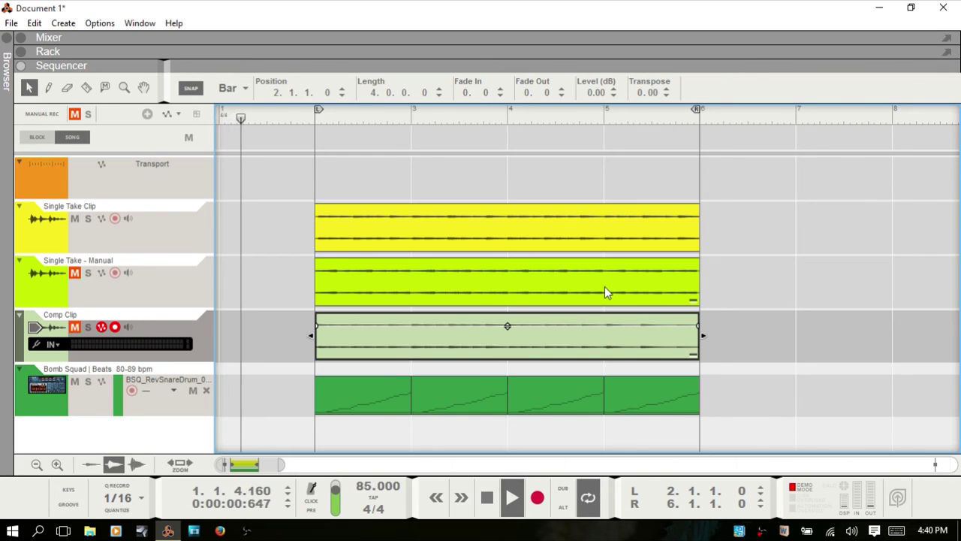